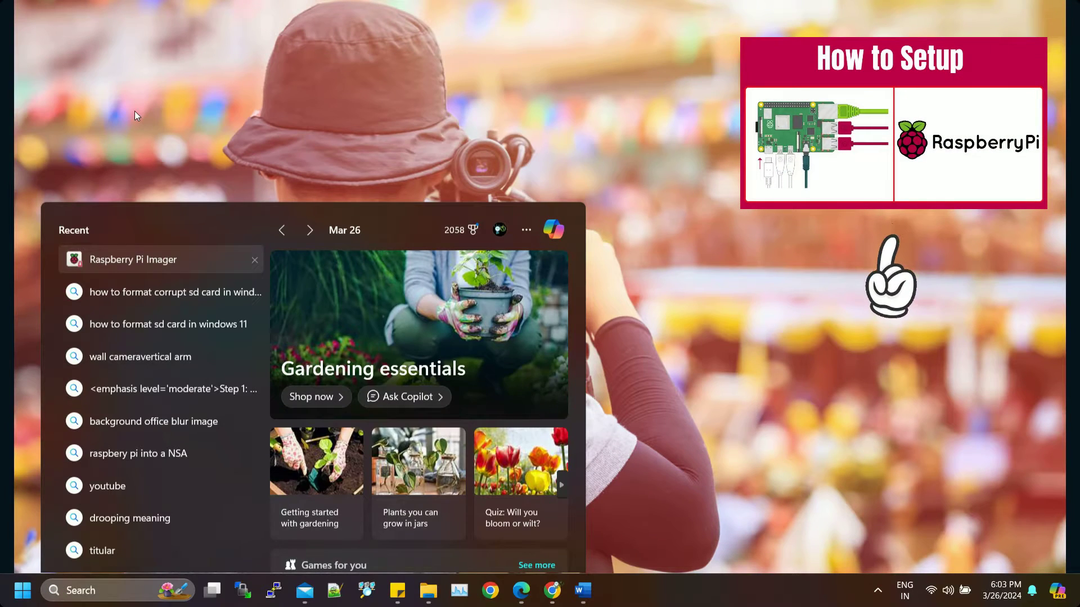
Step: Launch Raspberry Pi Imager, dismiss the update prompt, and select Raspberry Pi 4 as the device
{"action": "left_click", "coordinate": [135, 115]}
{"action": "left_click", "coordinate": [417, 318]}
{"action": "left_click", "coordinate": [510, 363]}
{"action": "left_click", "coordinate": [505, 365]}
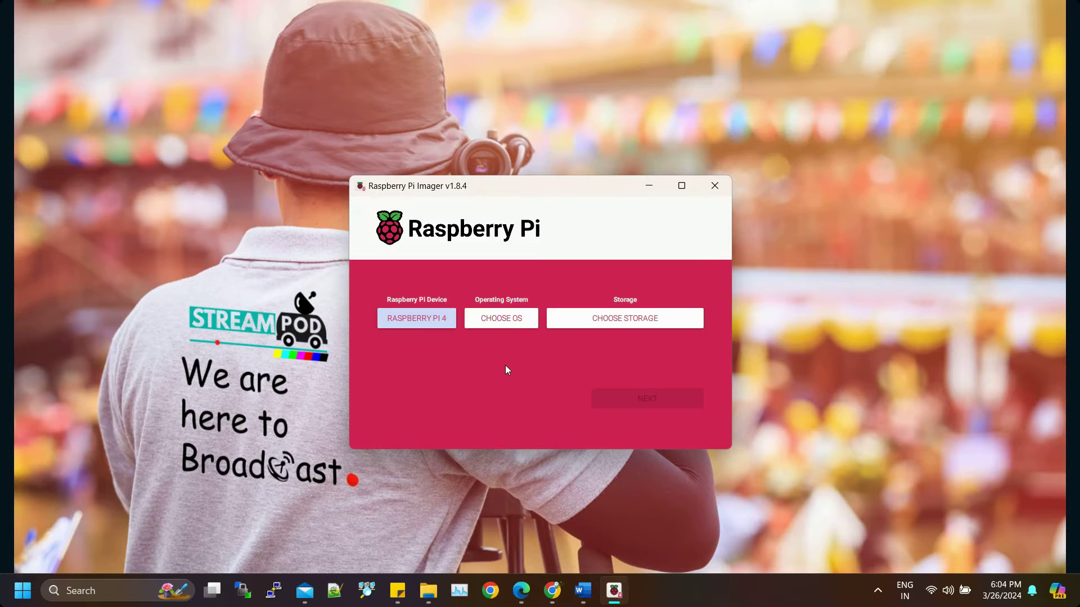
Step: Choose Raspberry Pi OS Lite (32-bit) from the other Raspberry Pi OS versions
{"action": "left_click", "coordinate": [501, 318]}
{"action": "scroll", "coordinate": [497, 363], "scroll_direction": "down", "scroll_amount": 3}
{"action": "scroll", "coordinate": [497, 363], "scroll_direction": "up", "scroll_amount": 3}
{"action": "scroll", "coordinate": [498, 371], "scroll_direction": "down", "scroll_amount": 3}
{"action": "left_click", "coordinate": [494, 366]}
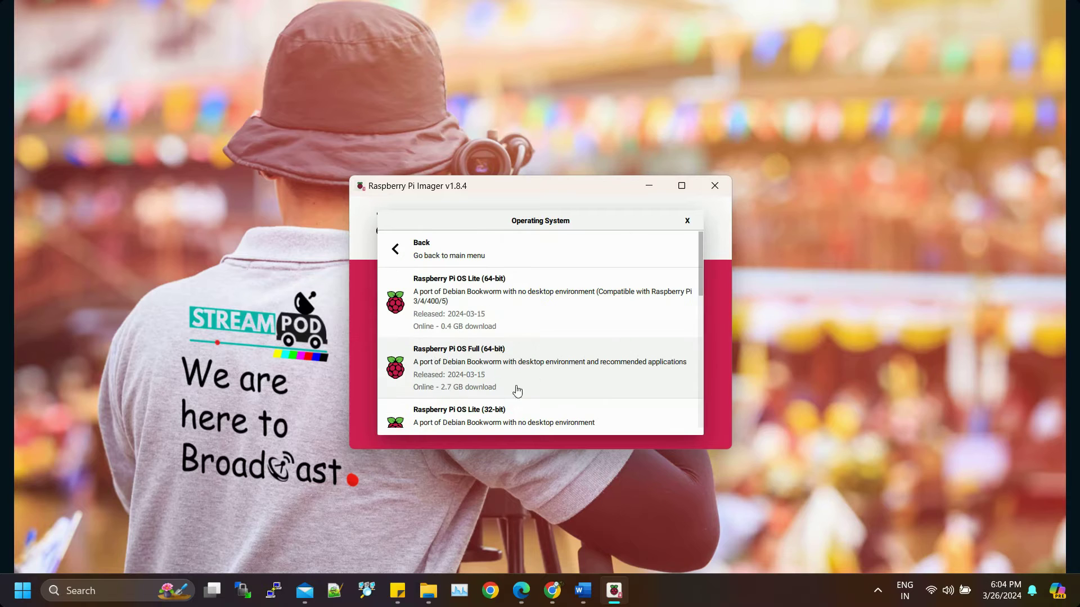
{"action": "scroll", "coordinate": [692, 287], "scroll_direction": "down", "scroll_amount": 3}
{"action": "left_click", "coordinate": [571, 317]}
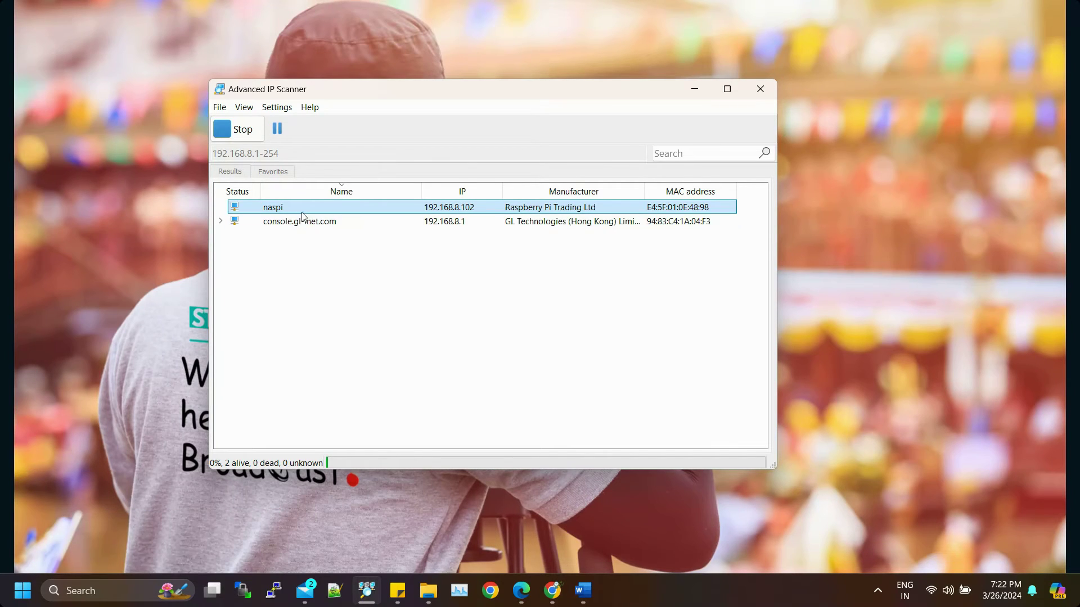
Step: Copy naspi's IP 192.168.8.102, SSH into it with PuTTY accepting the host key, and enlarge the terminal
{"action": "right_click", "coordinate": [445, 214]}
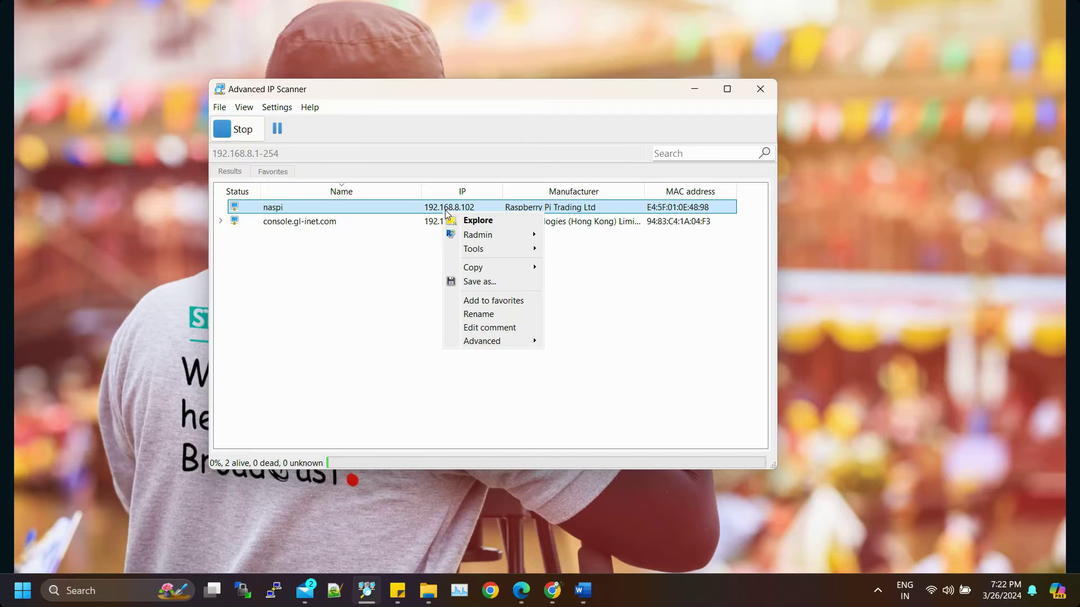
{"action": "left_click", "coordinate": [570, 301]}
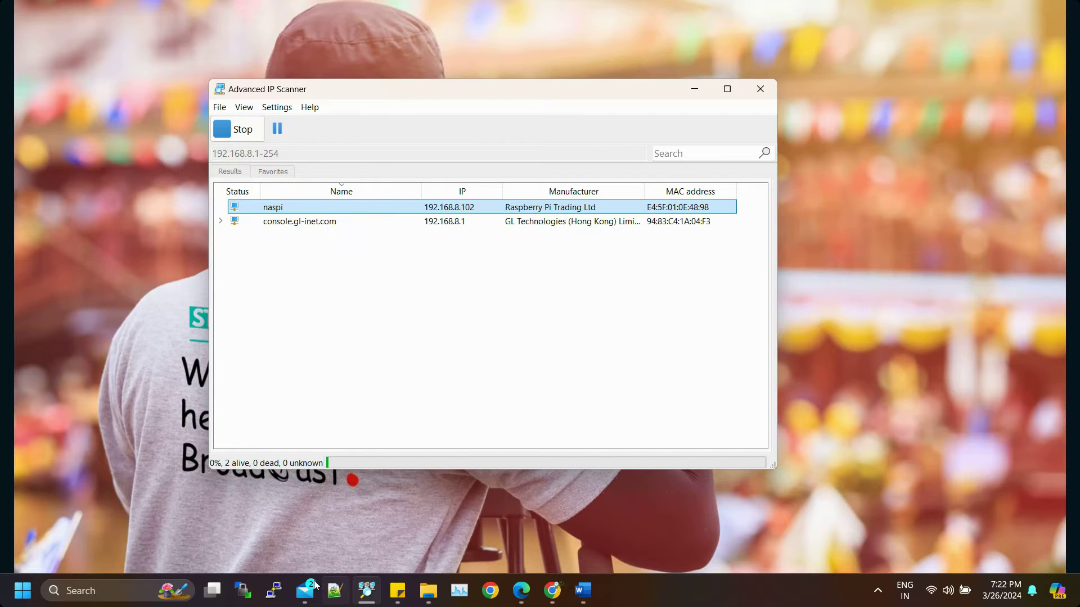
{"action": "left_click", "coordinate": [274, 591]}
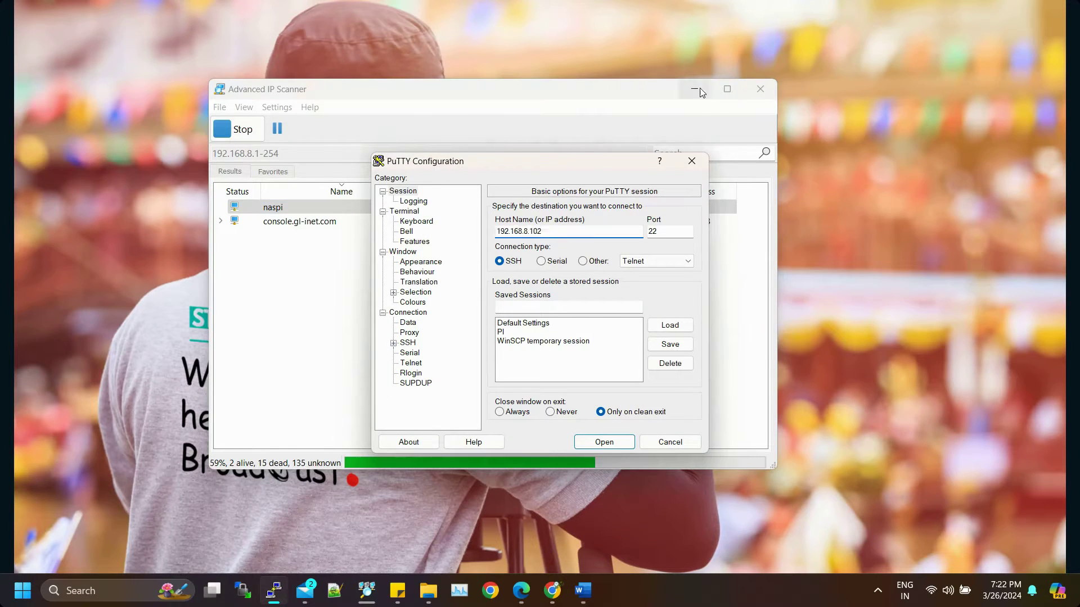
{"action": "left_click", "coordinate": [700, 88]}
{"action": "left_click", "coordinate": [549, 599]}
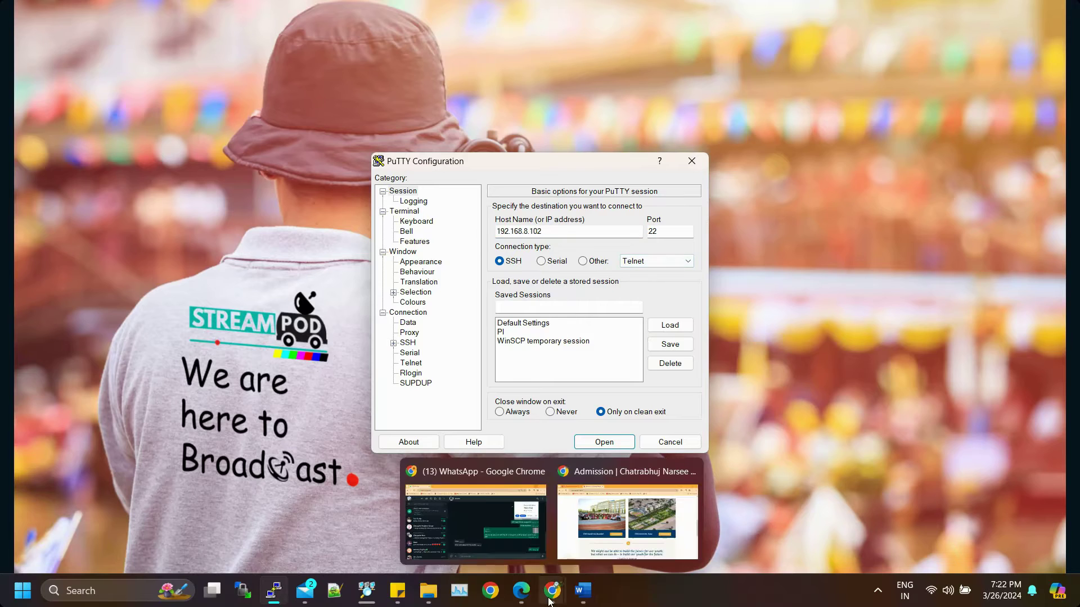
{"action": "left_click", "coordinate": [604, 441]}
{"action": "left_click", "coordinate": [304, 308]}
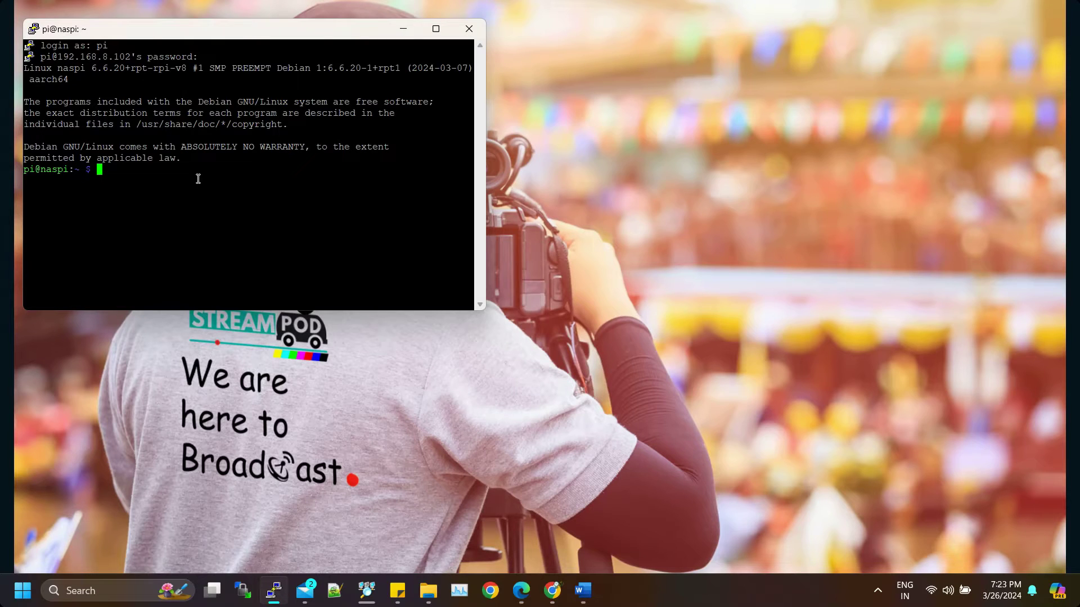
{"action": "left_click_drag", "start_coordinate": [322, 29], "coordinate": [509, 104]}
{"action": "left_click_drag", "start_coordinate": [674, 387], "coordinate": [893, 532]}
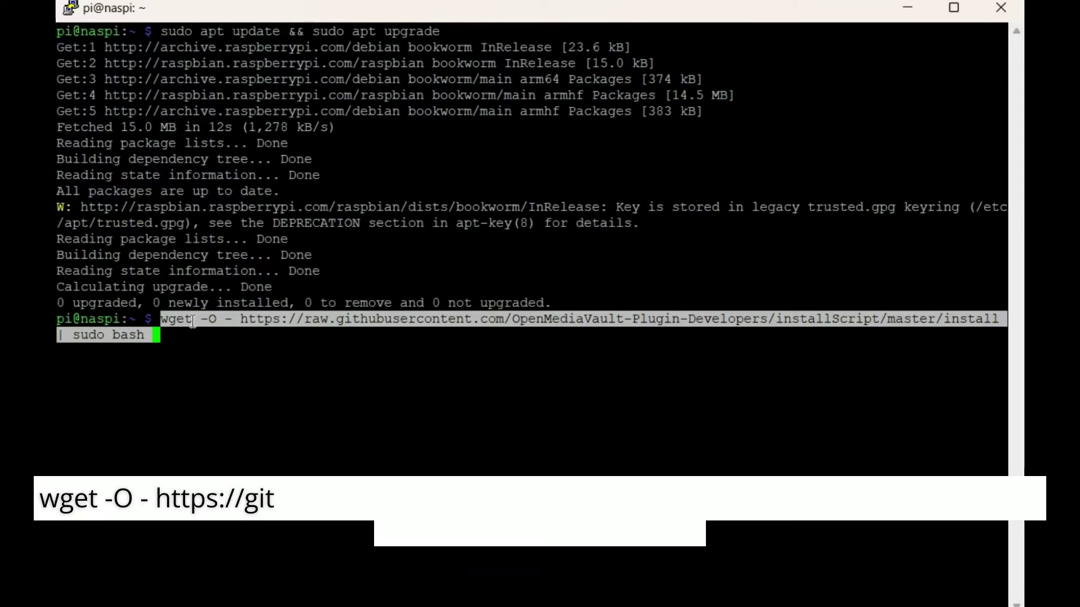
Step: Run the openmediavault install script, then restart the Pi with sudo reboot
{"action": "key", "text": "Return"}
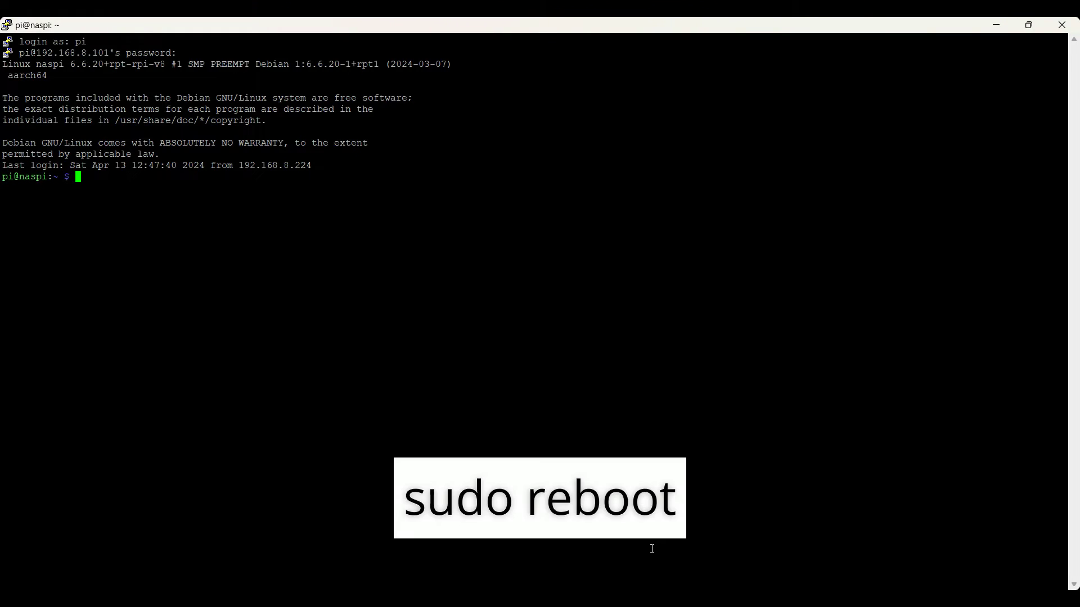
{"action": "type", "text": "sudo reboot"}
{"action": "key", "text": "Return"}
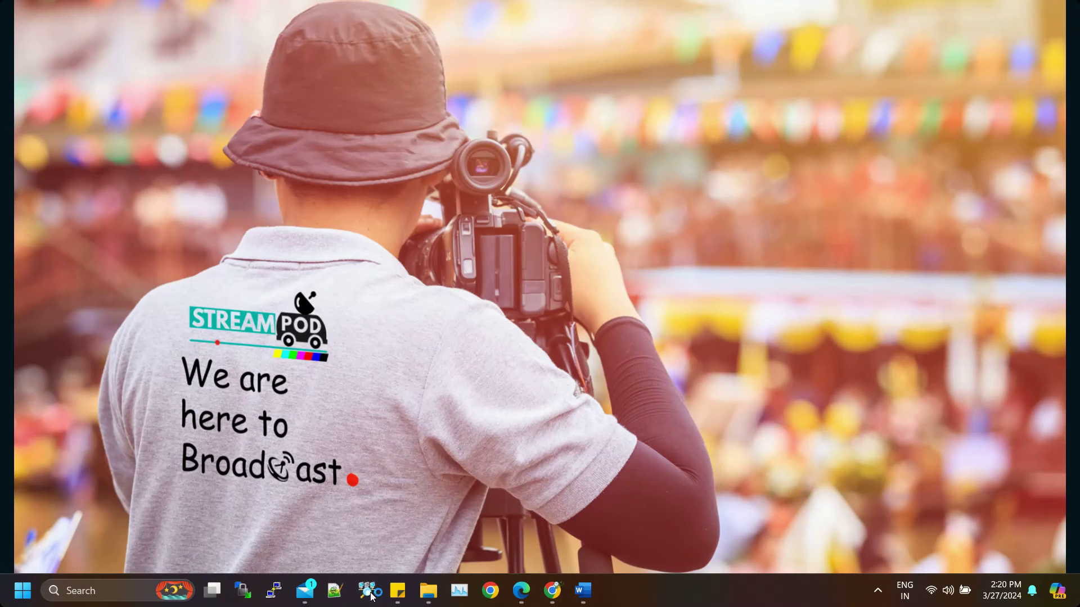
Step: Scan 192.168.1.1-254 in Advanced IP Scanner and copy naspi's IP 192.168.1.27
{"action": "left_click", "coordinate": [367, 590]}
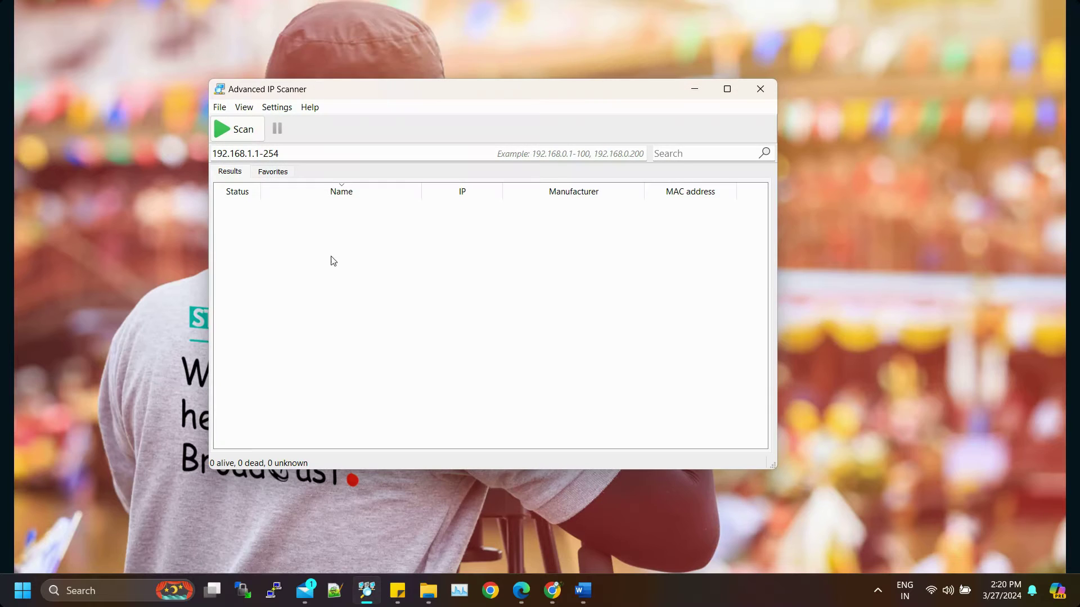
{"action": "left_click", "coordinate": [249, 133]}
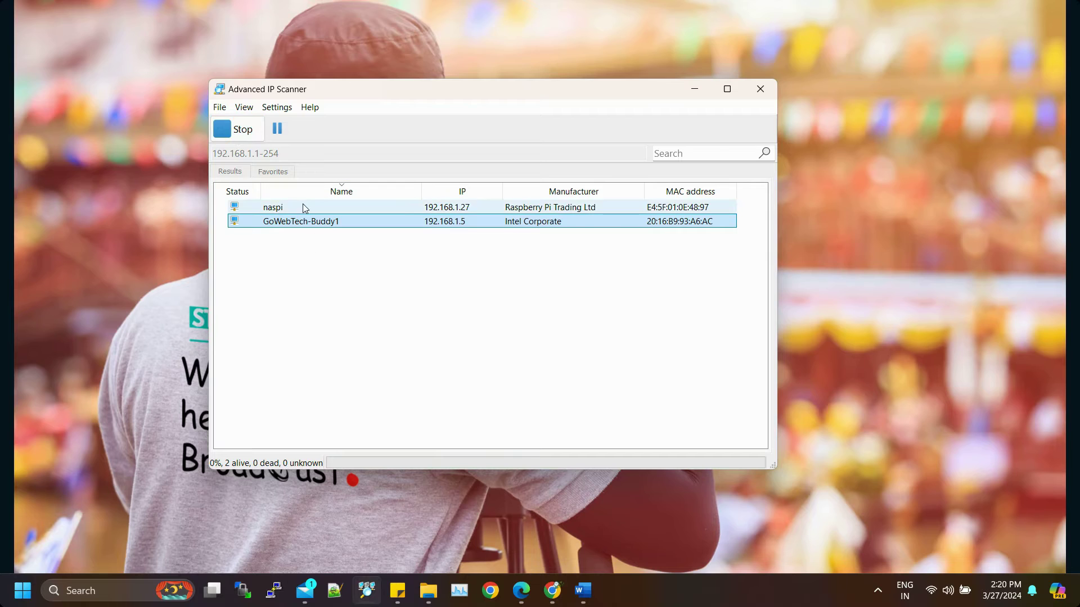
{"action": "left_click", "coordinate": [303, 210]}
{"action": "left_click", "coordinate": [239, 130]}
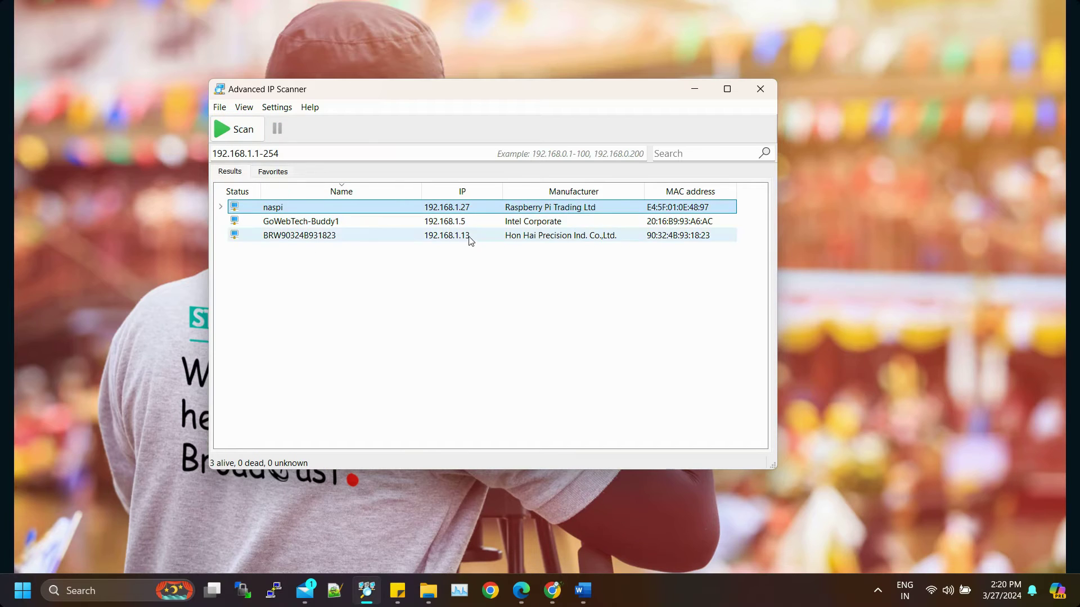
{"action": "right_click", "coordinate": [459, 212]}
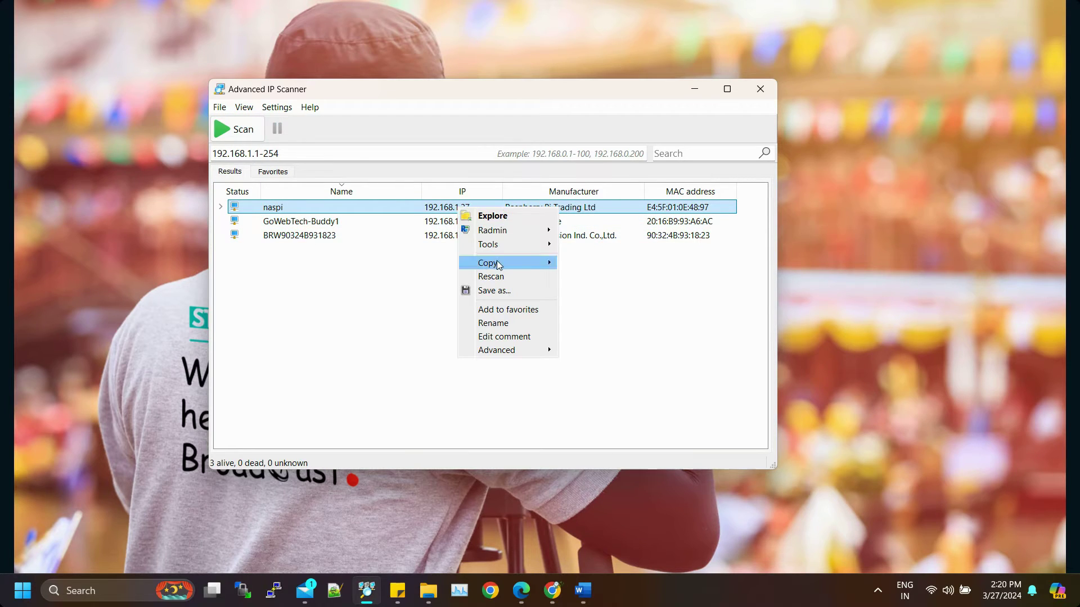
{"action": "mouse_move", "coordinate": [497, 263]}
{"action": "left_click", "coordinate": [584, 298]}
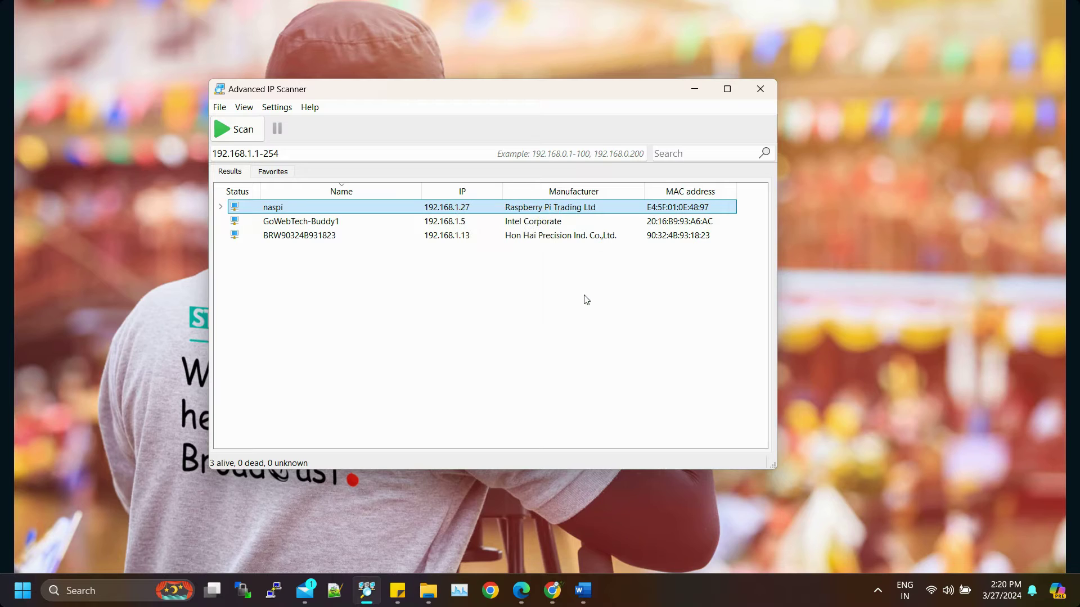
Step: Load 192.168.1.27 in a new Chrome tab
{"action": "mouse_move", "coordinate": [554, 582]}
{"action": "left_click", "coordinate": [628, 544]}
{"action": "right_click", "coordinate": [238, 44]}
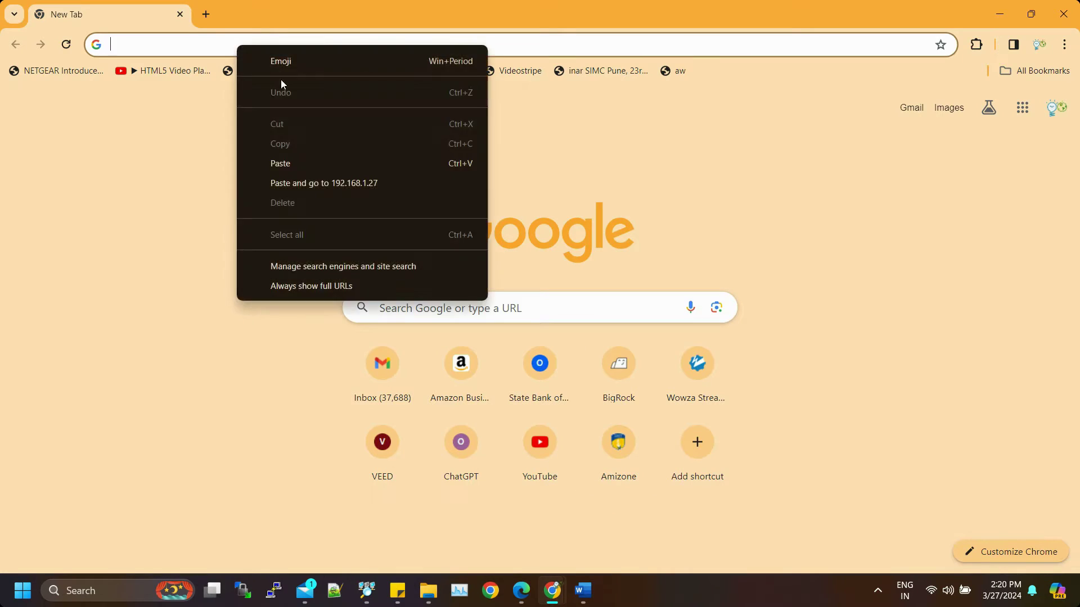
{"action": "left_click", "coordinate": [309, 163]}
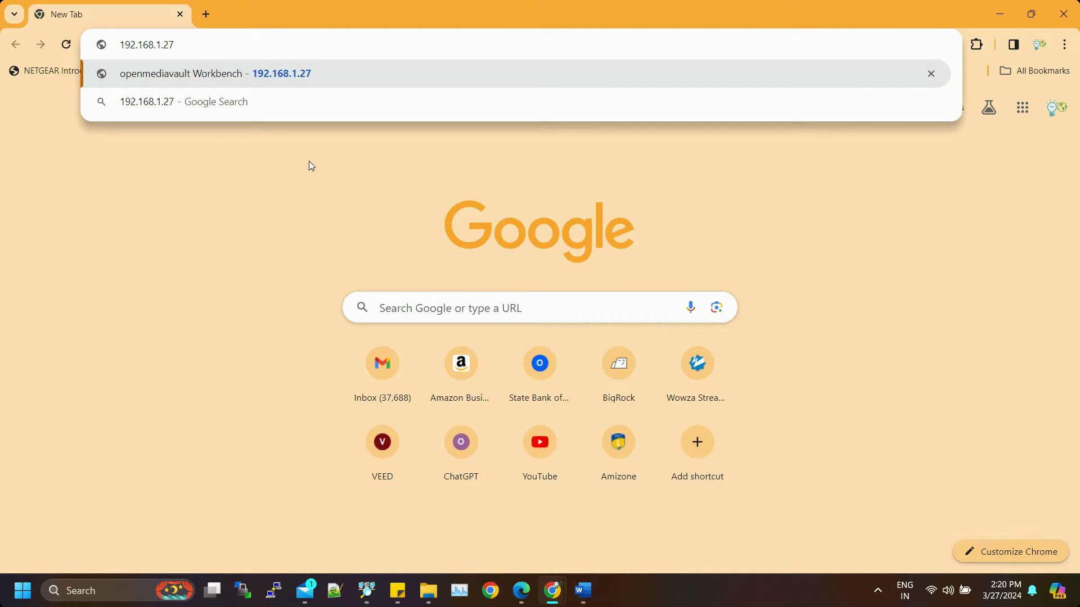
{"action": "key", "text": "Return"}
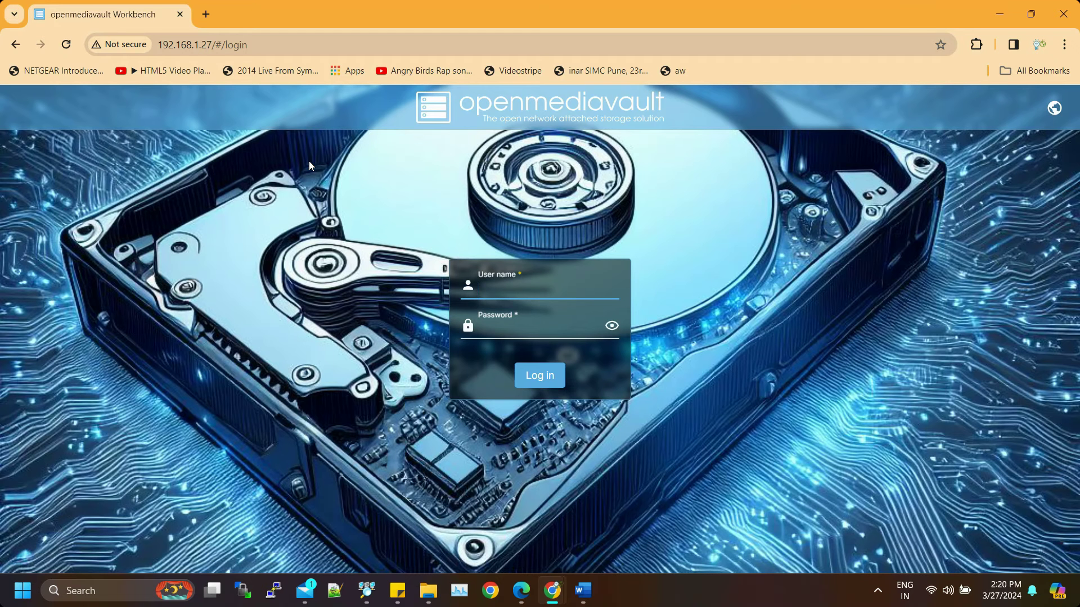
Step: Log in to openmediavault as admin with the default password
{"action": "left_click", "coordinate": [485, 292]}
{"action": "type", "text": "admin"}
{"action": "key", "text": "Tab"}
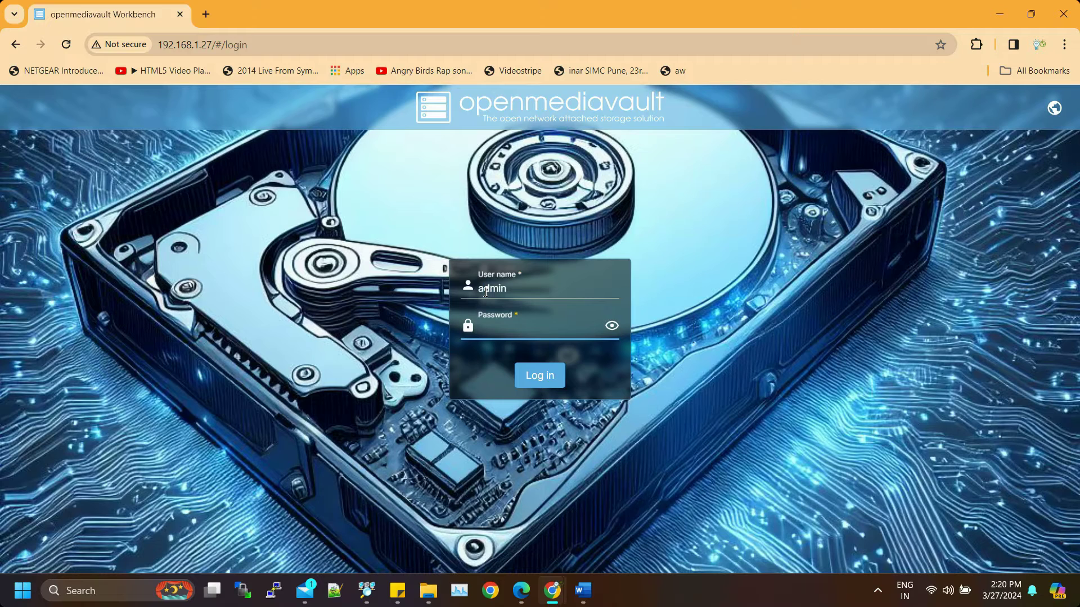
{"action": "type", "text": "open"}
{"action": "left_click", "coordinate": [537, 380]}
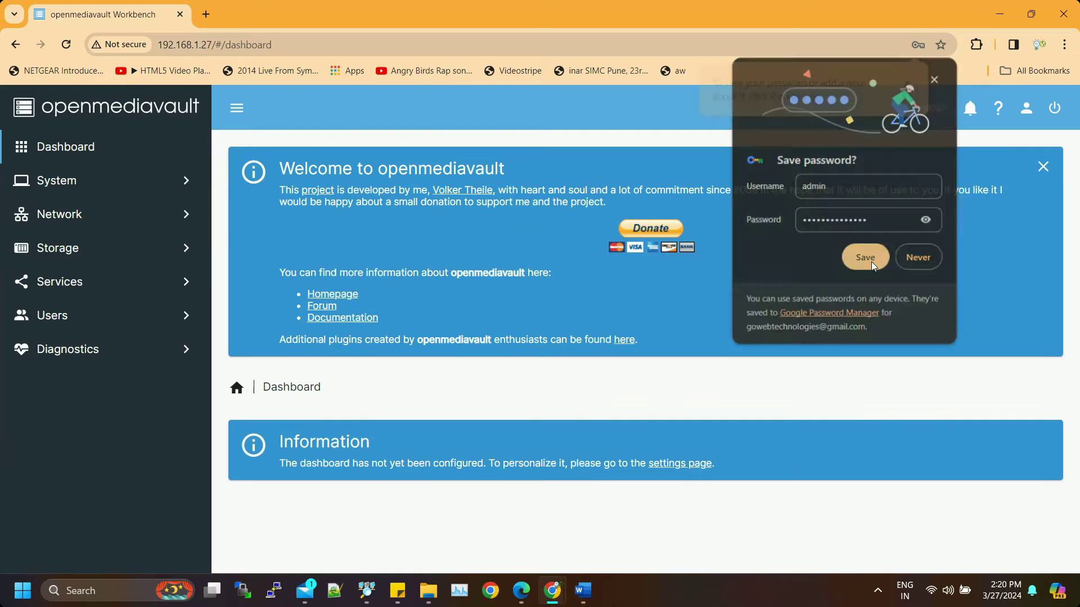
Step: Save the login in Chrome and close the Welcome to openmediavault panel
{"action": "left_click", "coordinate": [872, 261]}
{"action": "left_click", "coordinate": [911, 84]}
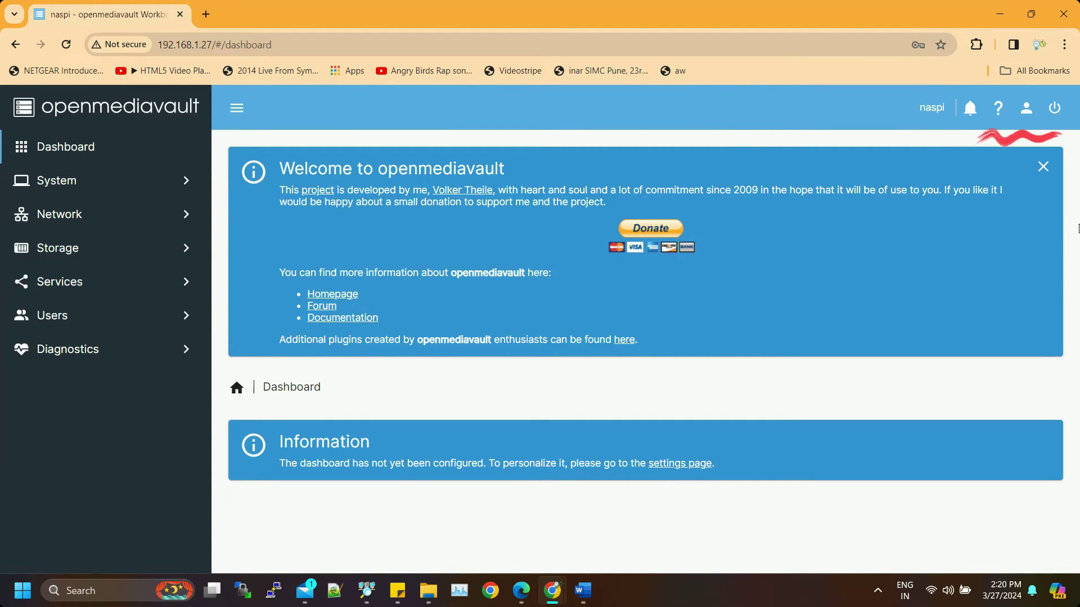
{"action": "left_click", "coordinate": [1043, 167]}
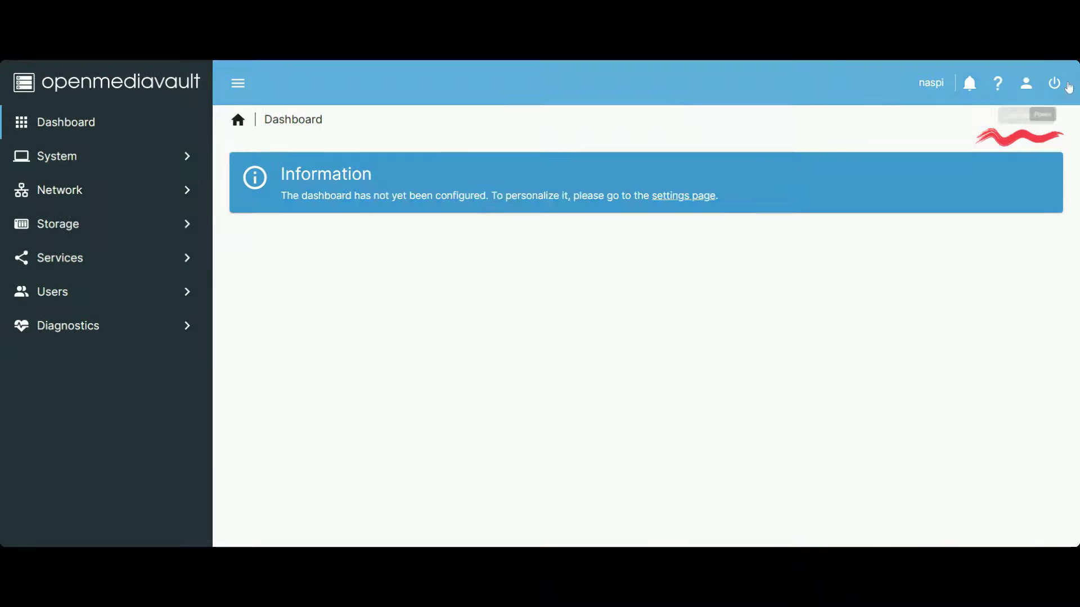
Step: Enter and confirm a new admin password in the Change Password form
{"action": "left_click", "coordinate": [1027, 90]}
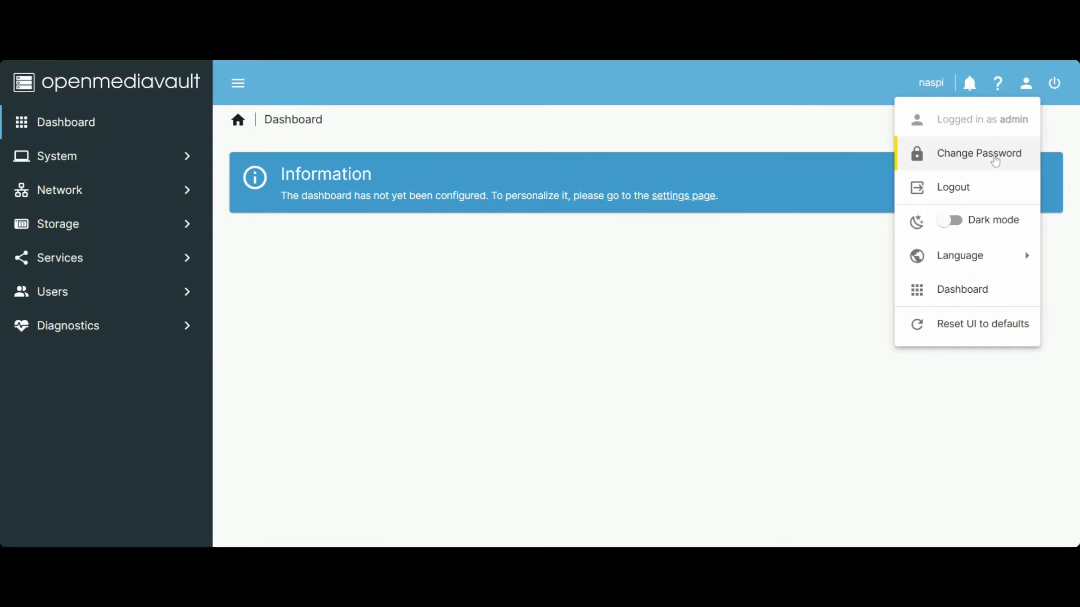
{"action": "left_click", "coordinate": [994, 158]}
{"action": "left_click", "coordinate": [995, 161]}
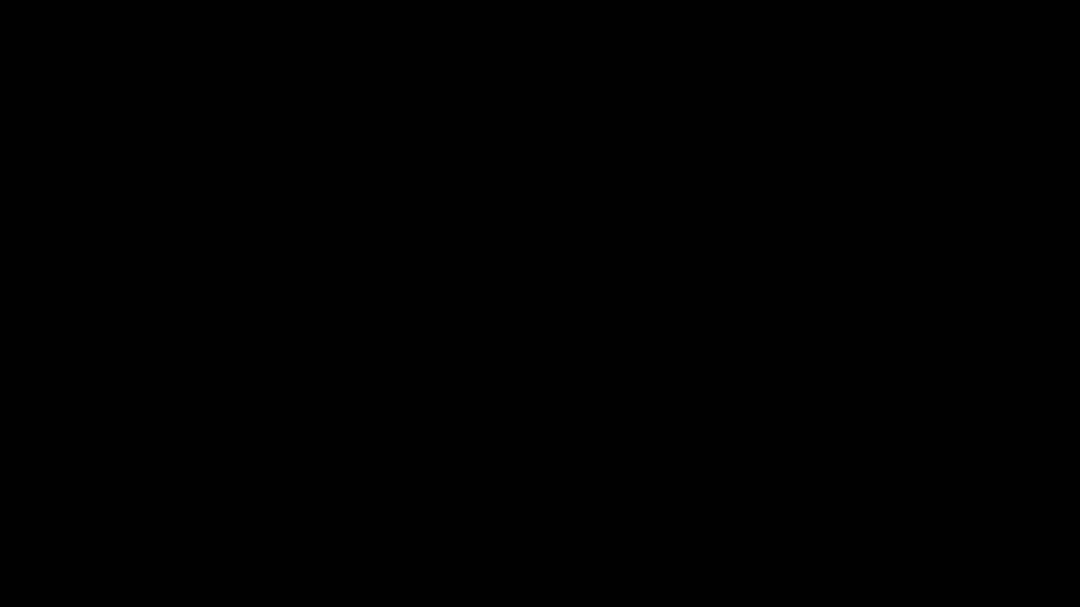
{"action": "type", "text": "*****"}
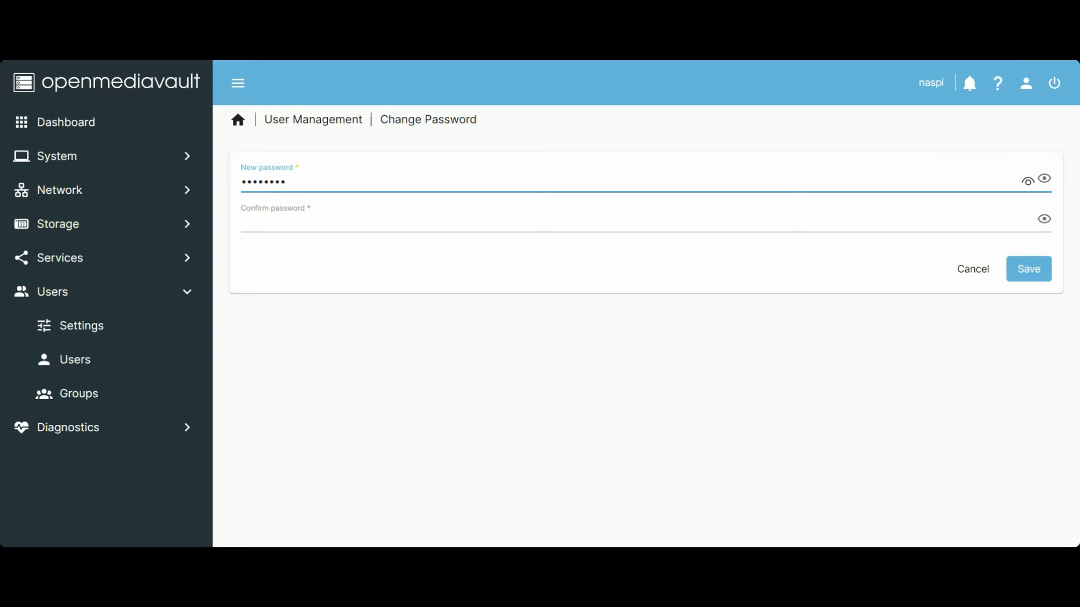
{"action": "left_click", "coordinate": [619, 223]}
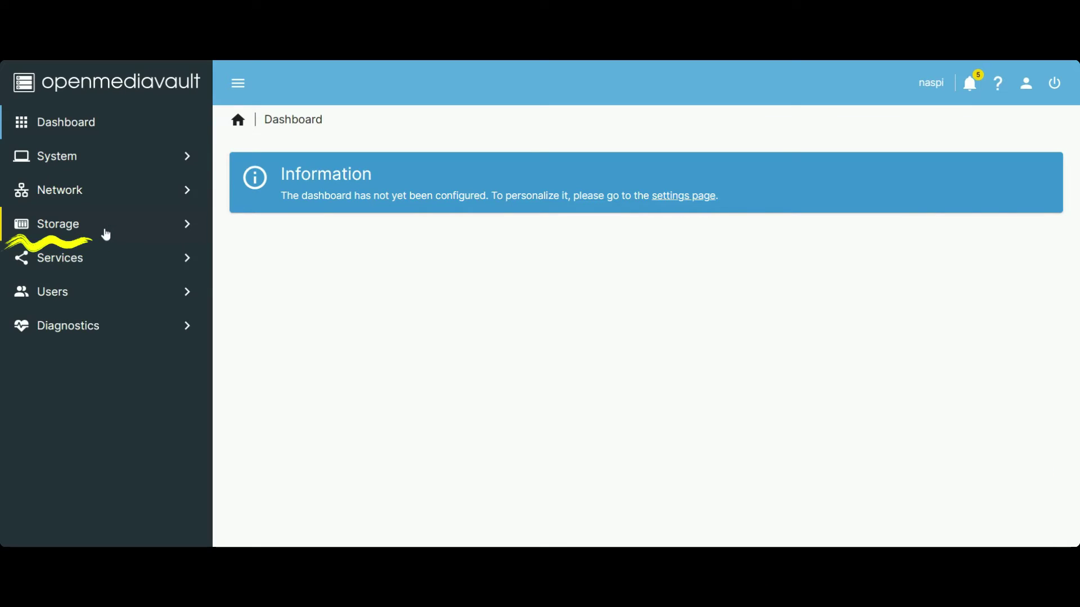
Step: Confirm /dev/sda shows 238.47 GiB under Storage > Disks, then view Storage > File Systems
{"action": "left_click", "coordinate": [106, 234]}
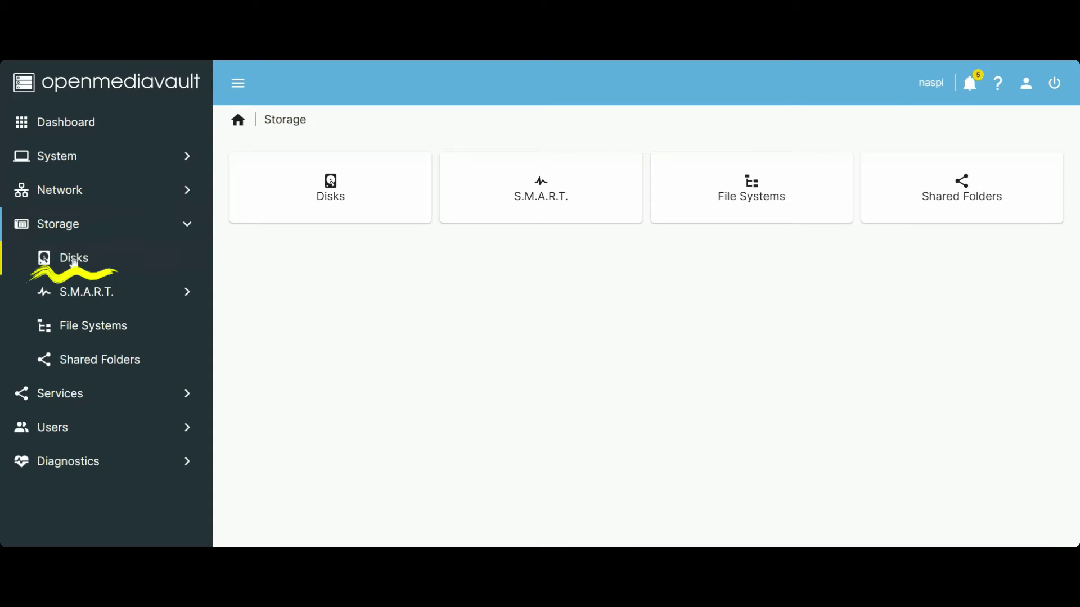
{"action": "left_click", "coordinate": [73, 262]}
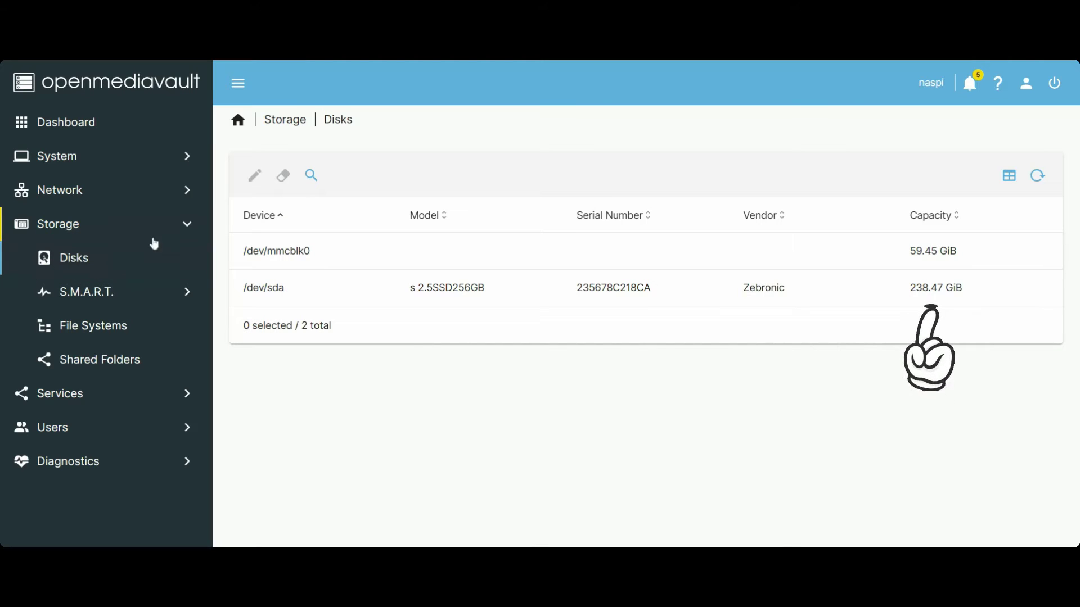
{"action": "left_click", "coordinate": [477, 303]}
{"action": "left_click", "coordinate": [518, 303]}
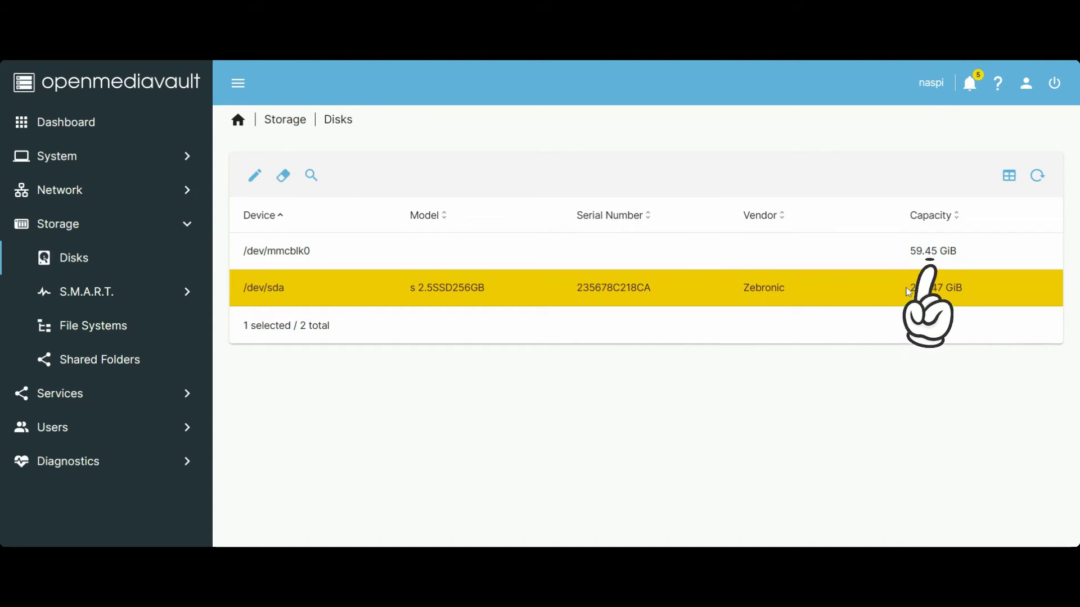
{"action": "left_click_drag", "start_coordinate": [909, 292], "coordinate": [971, 295]}
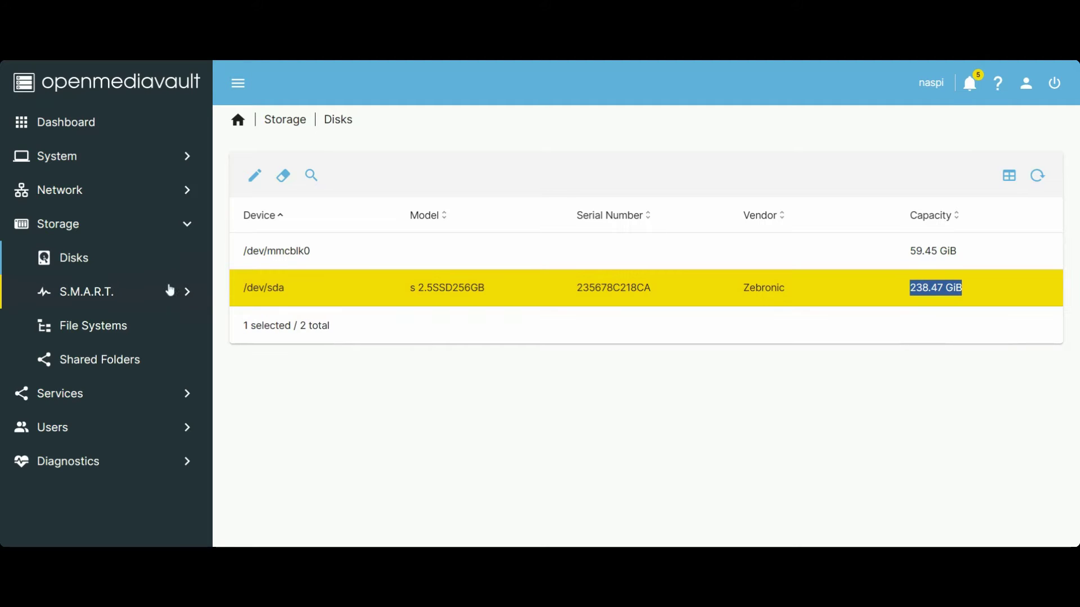
{"action": "left_click", "coordinate": [115, 335]}
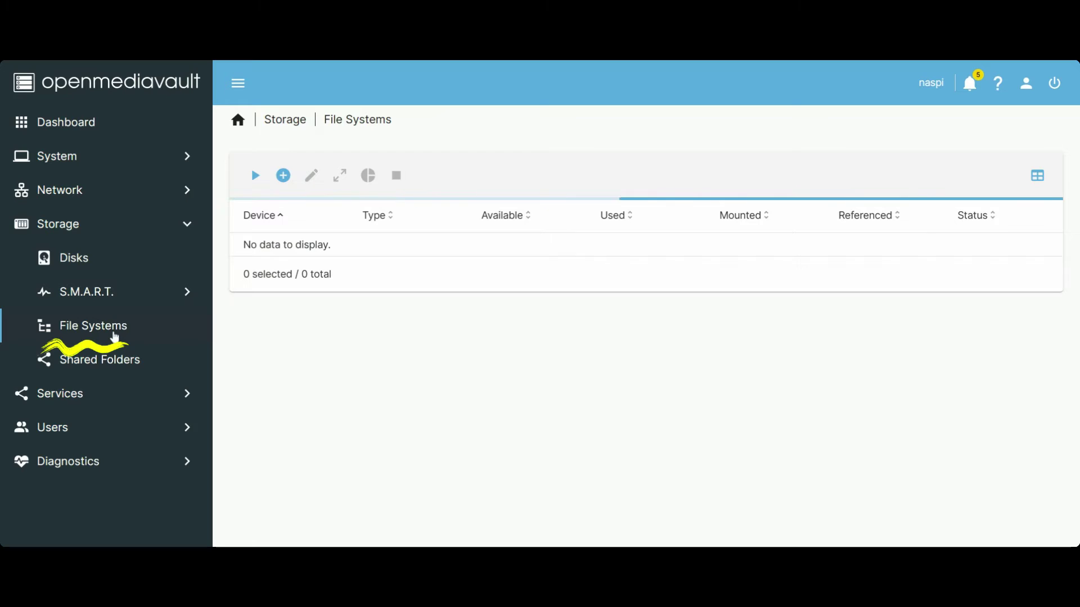
Step: Mount the ext4 file system on /dev/sda1, save, and apply the configuration change
{"action": "left_click", "coordinate": [256, 176]}
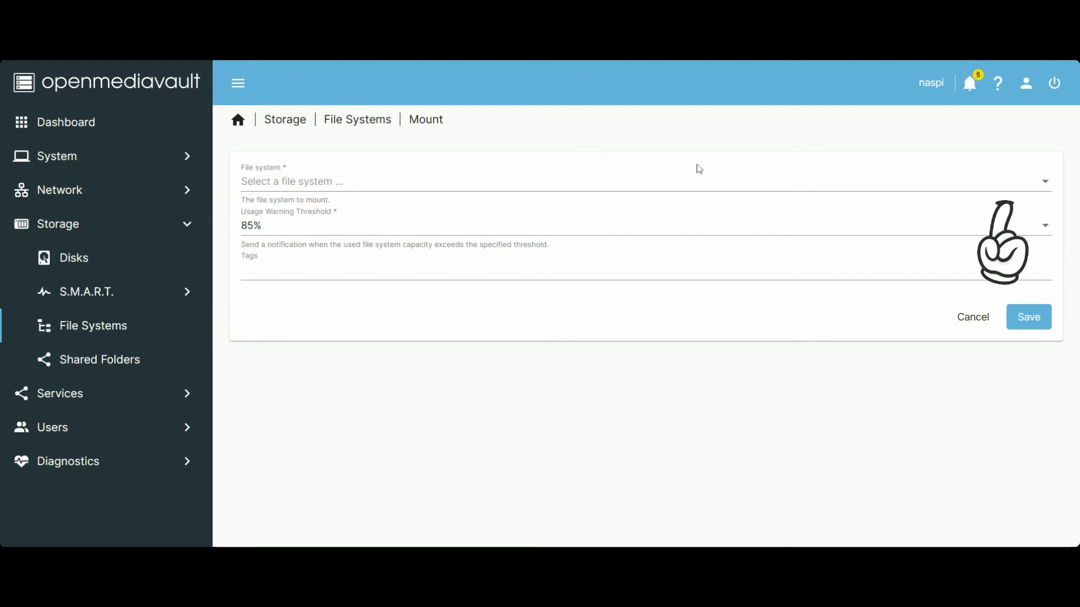
{"action": "left_click", "coordinate": [1043, 192]}
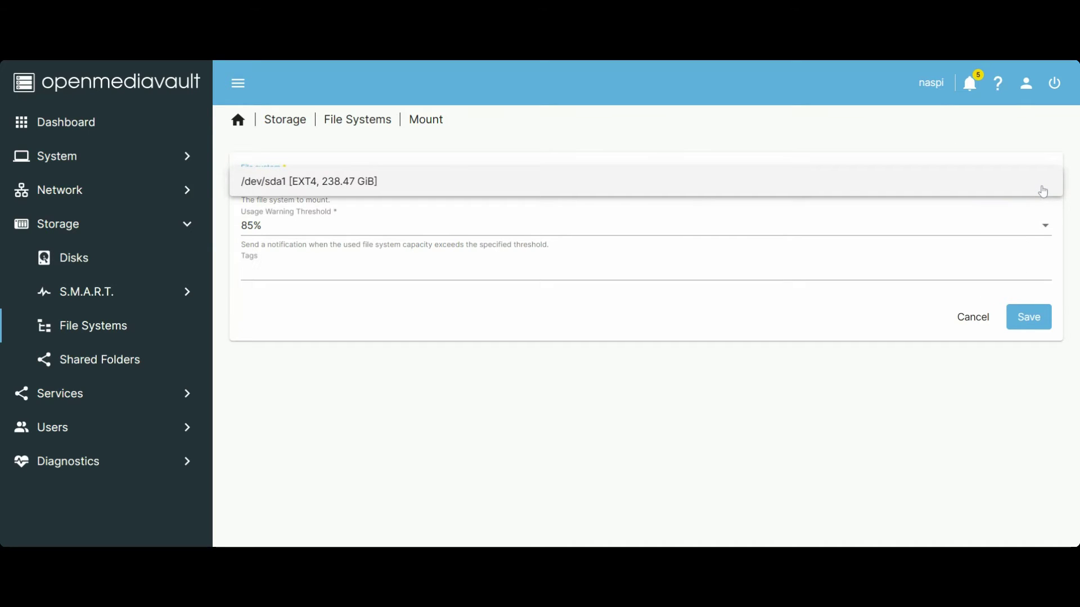
{"action": "left_click", "coordinate": [1043, 192]}
{"action": "left_click", "coordinate": [1029, 317]}
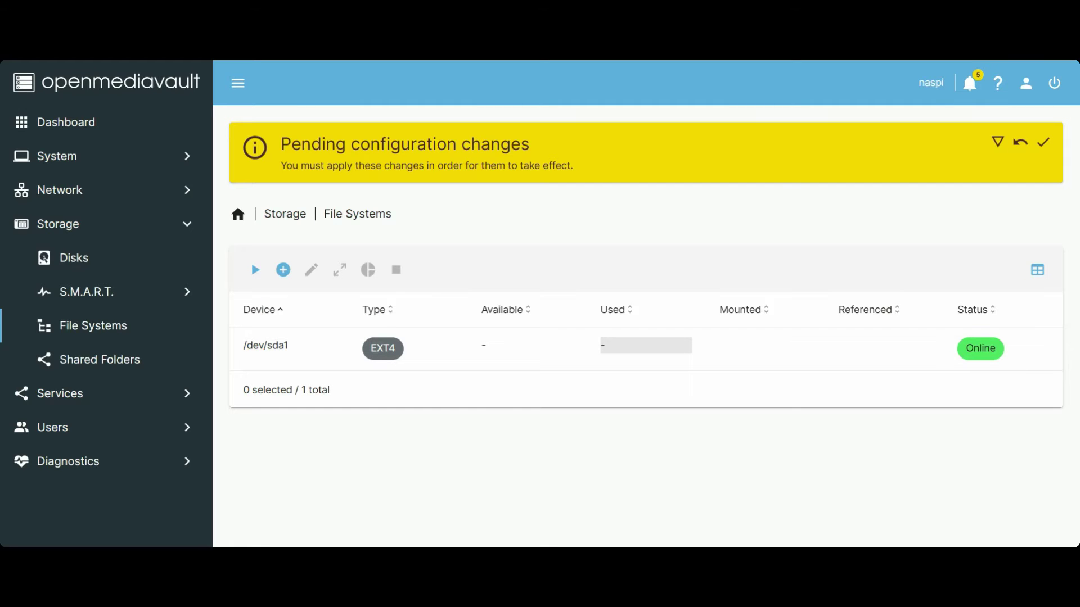
{"action": "left_click", "coordinate": [979, 369]}
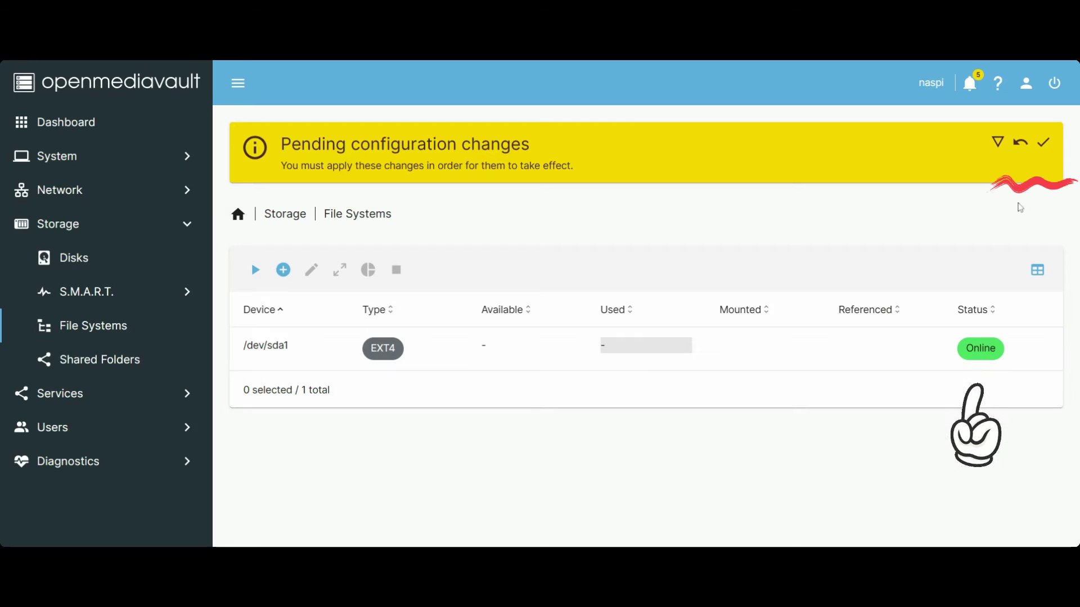
{"action": "left_click", "coordinate": [1043, 144]}
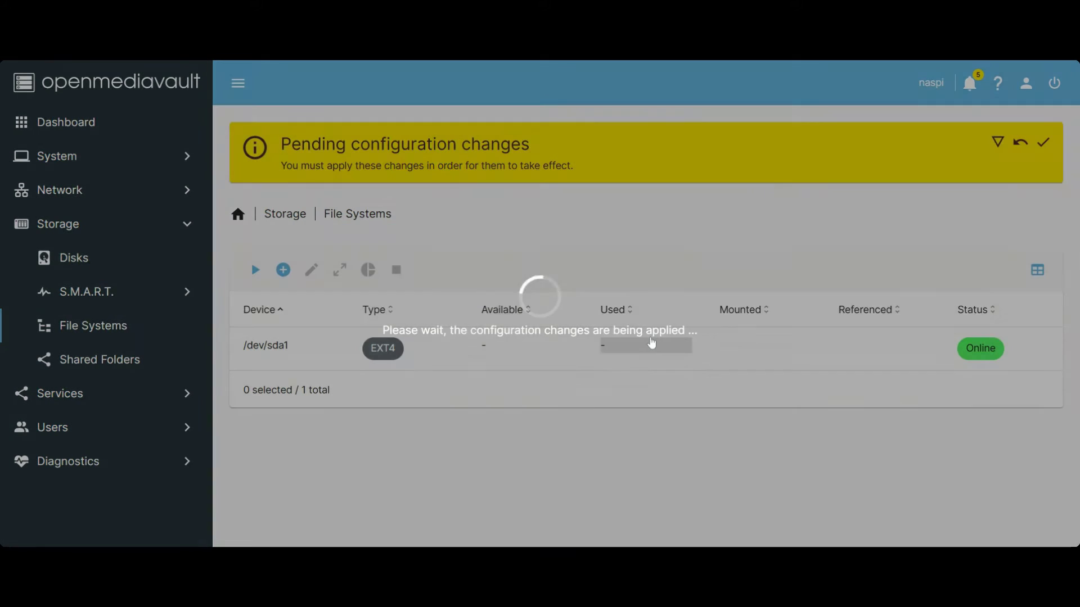
{"action": "left_click", "coordinate": [646, 340]}
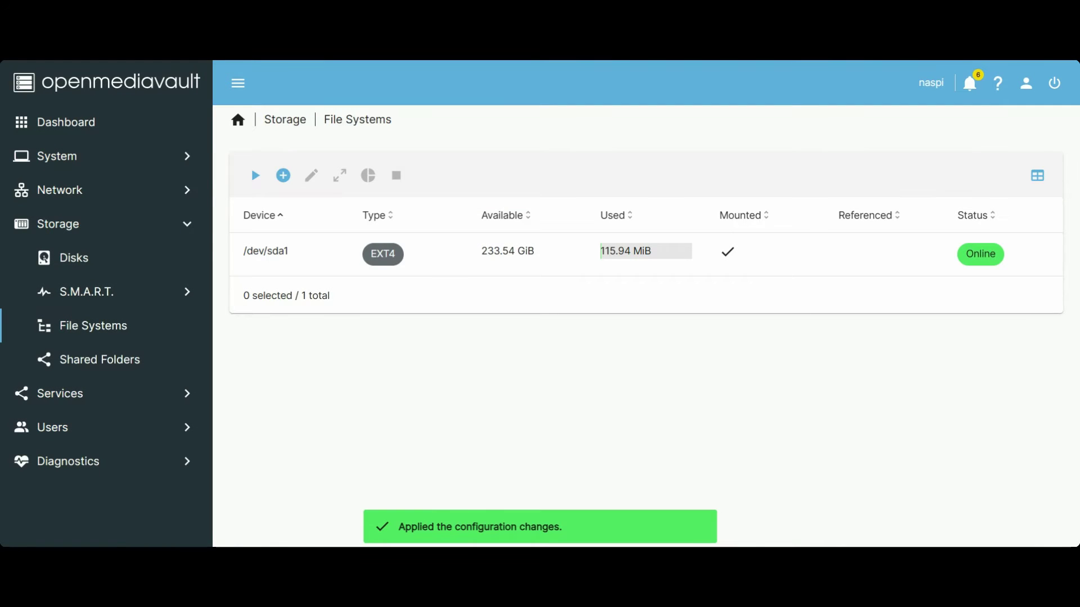
Step: Create a new shared folder named nas1 located on /dev/sda1
{"action": "left_click", "coordinate": [618, 264]}
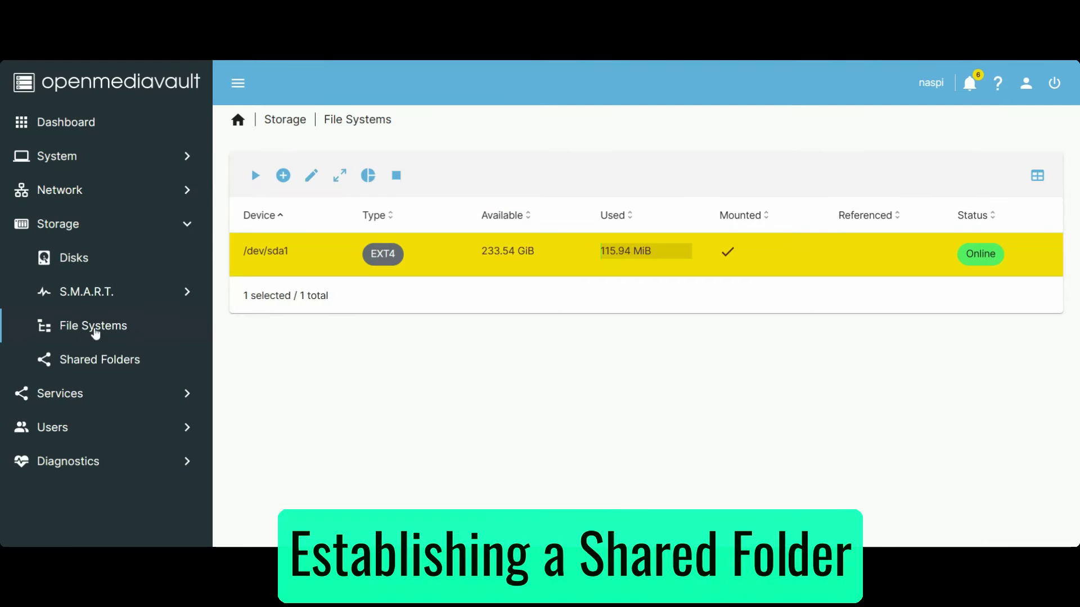
{"action": "left_click", "coordinate": [99, 362]}
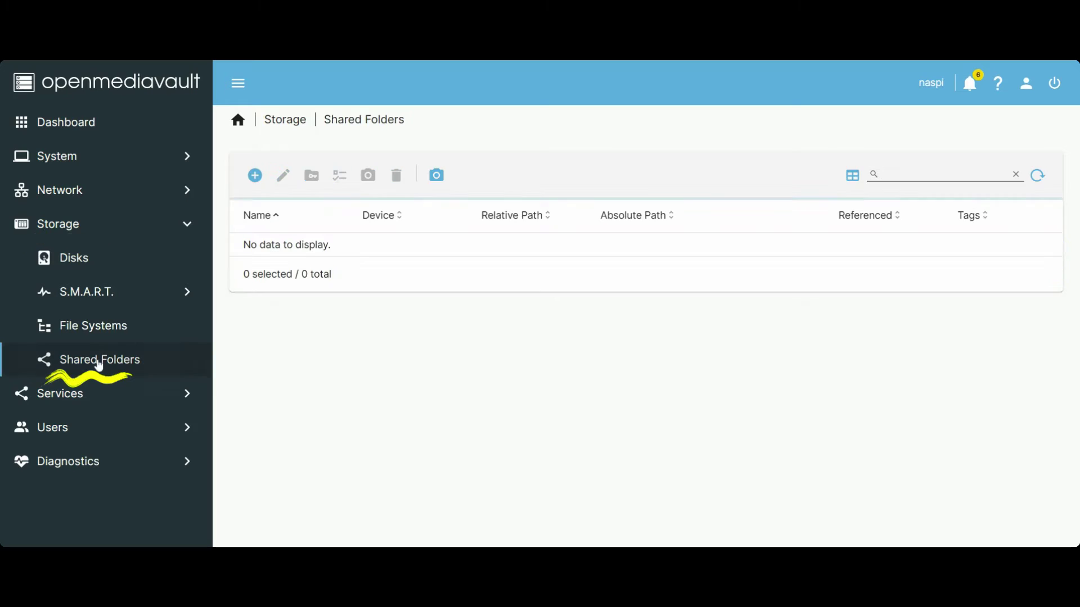
{"action": "left_click", "coordinate": [254, 176]}
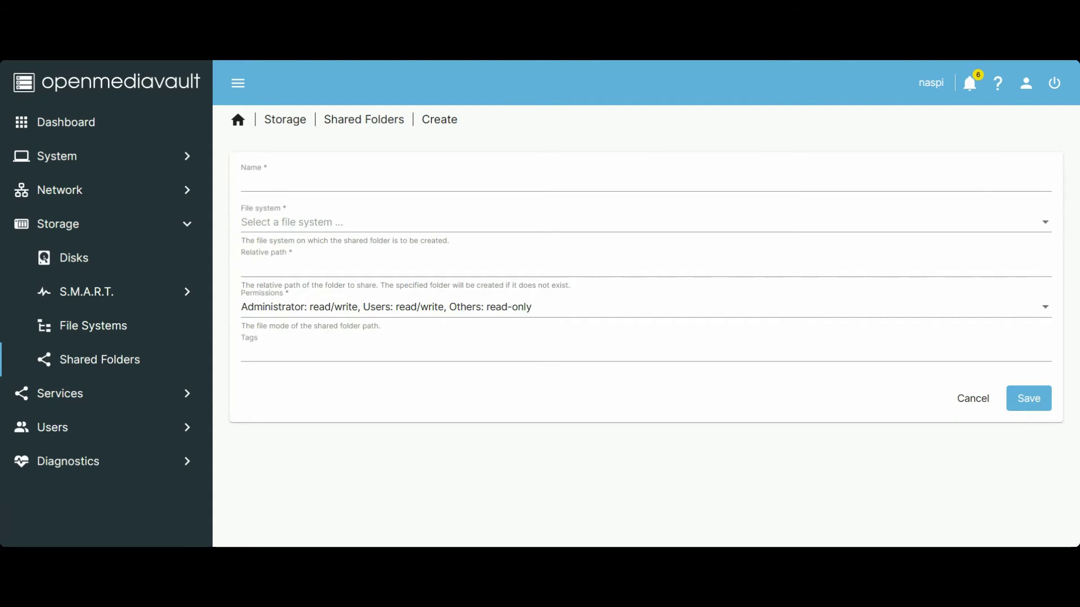
{"action": "left_click", "coordinate": [360, 181]}
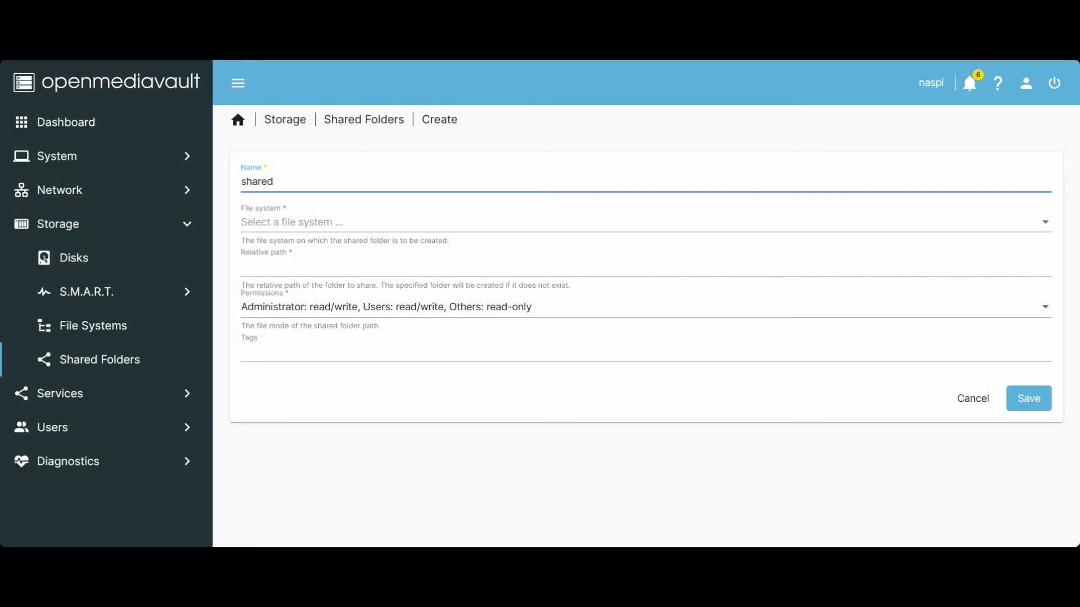
{"action": "key", "text": "BackSpace"}
{"action": "key", "text": "BackSpace"}
{"action": "key", "text": "BackSpace"}
{"action": "key", "text": "BackSpace"}
{"action": "key", "text": "BackSpace"}
{"action": "left_click", "coordinate": [1051, 229]}
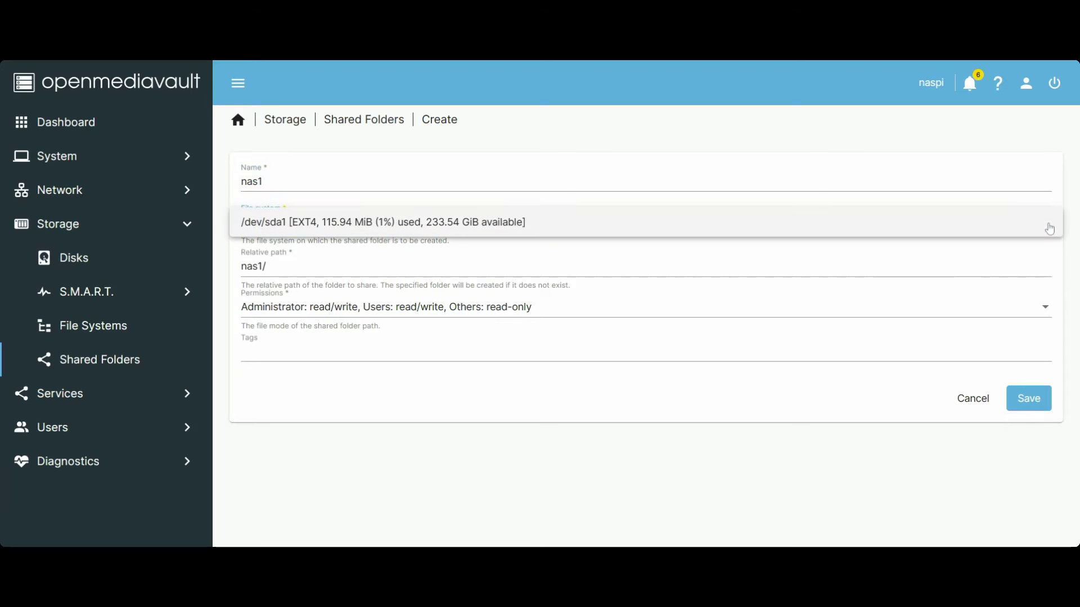
{"action": "left_click", "coordinate": [853, 236]}
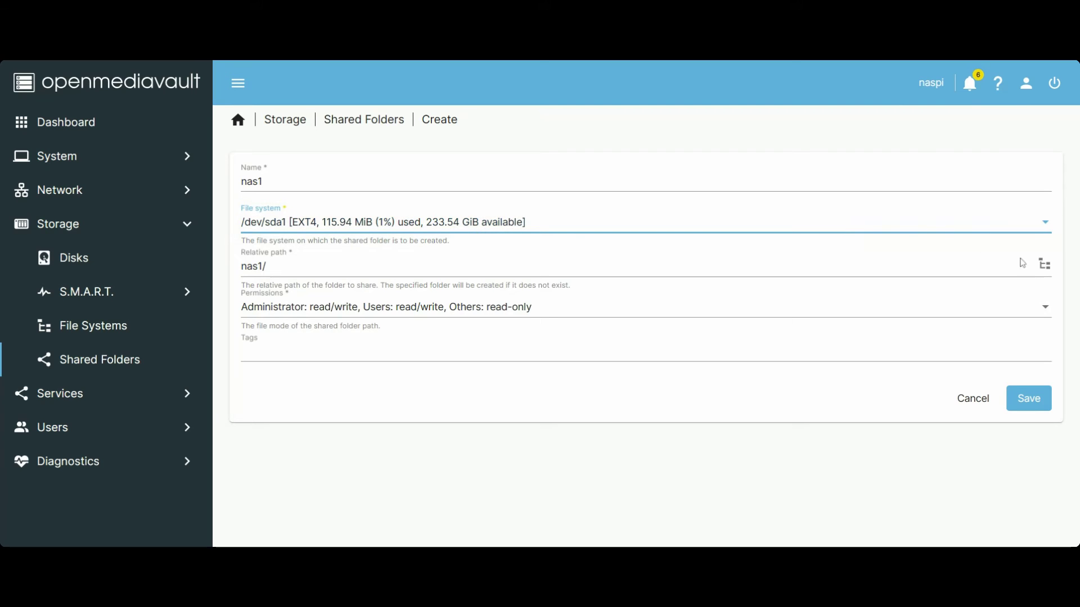
Step: Keep users read/write, others read-only permissions, save nas1, and apply the changes
{"action": "left_click", "coordinate": [1040, 318]}
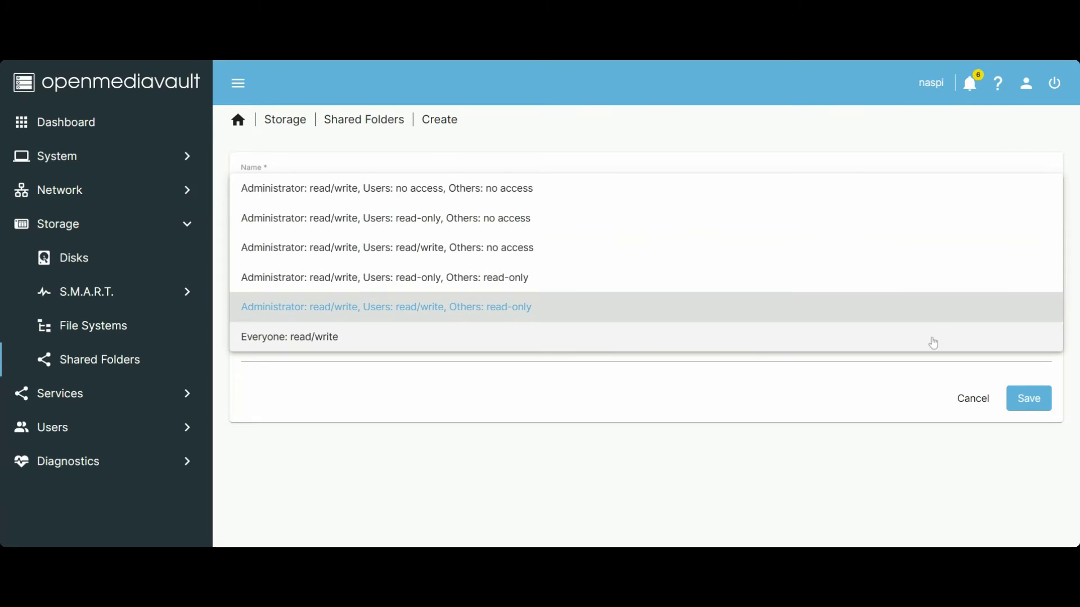
{"action": "left_click", "coordinate": [927, 309]}
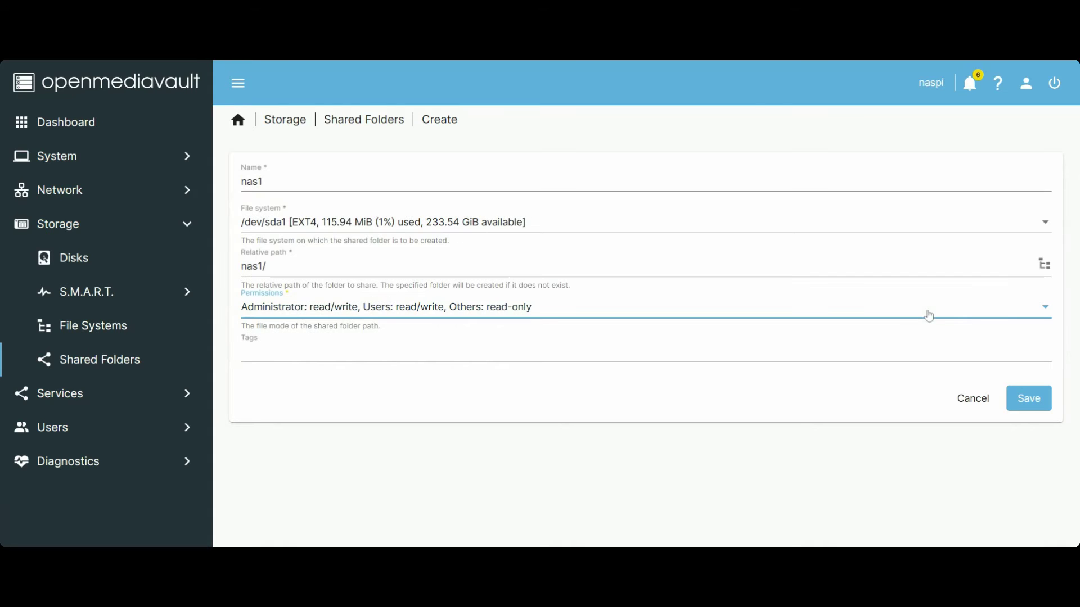
{"action": "left_click", "coordinate": [1028, 398]}
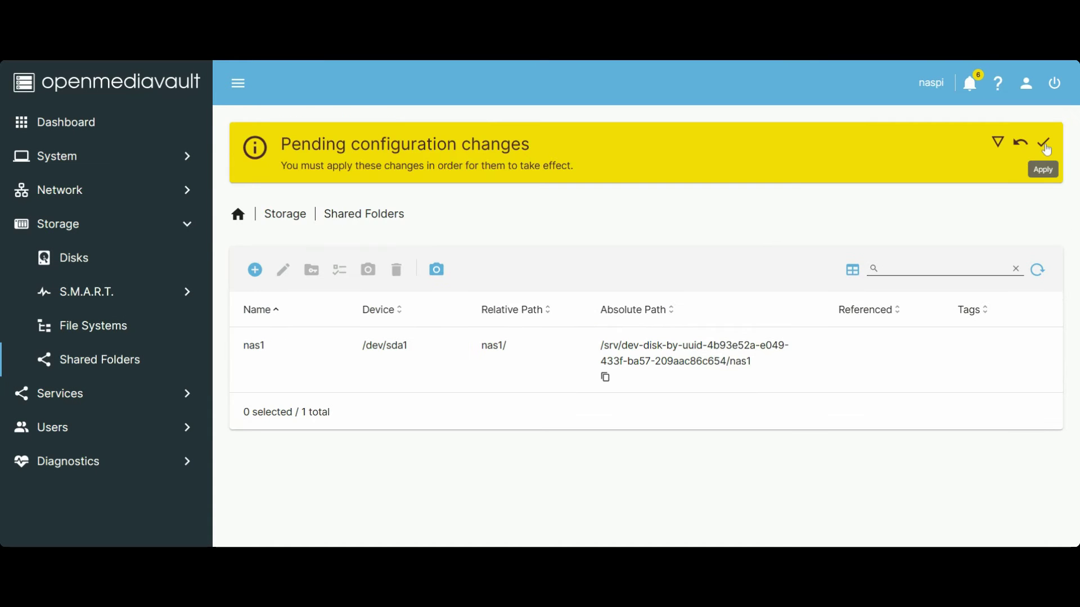
{"action": "left_click", "coordinate": [1043, 143]}
{"action": "left_click", "coordinate": [645, 339]}
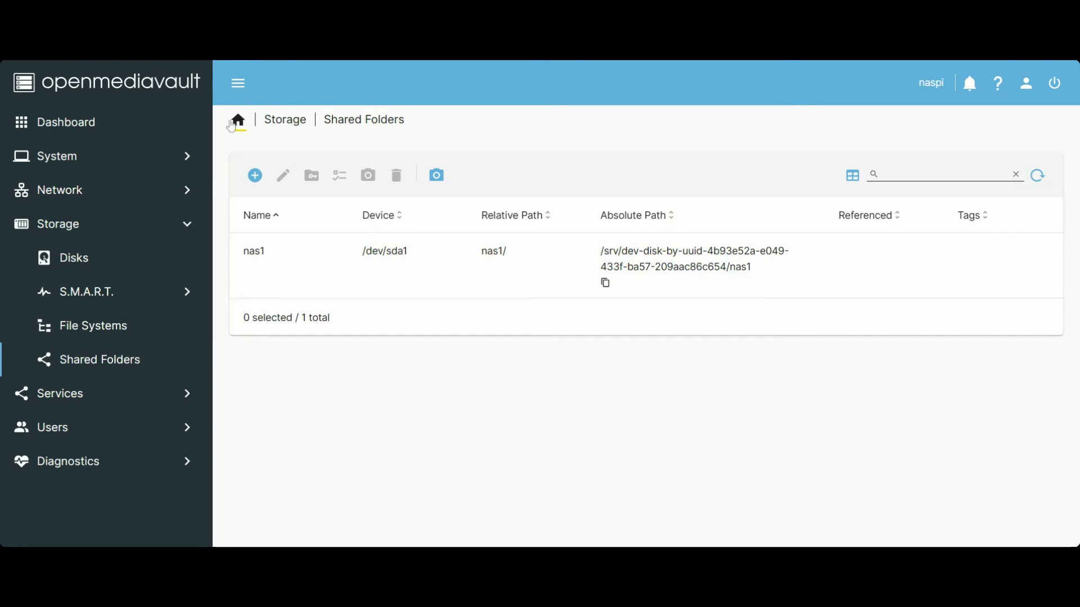
Step: Enable the SMB/CIFS service in its settings and save
{"action": "left_click", "coordinate": [139, 401]}
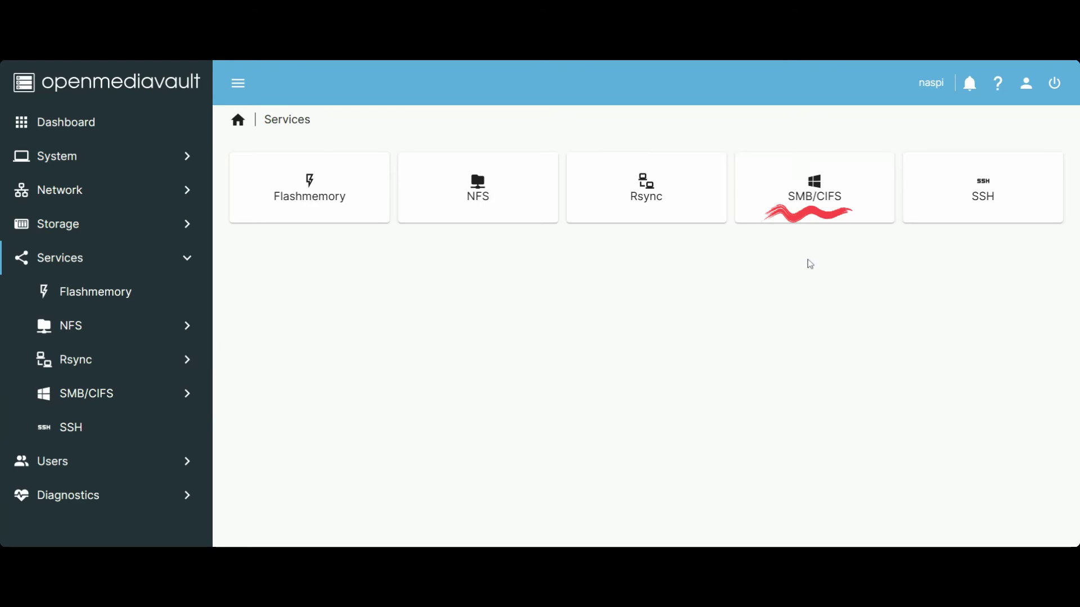
{"action": "left_click", "coordinate": [818, 202]}
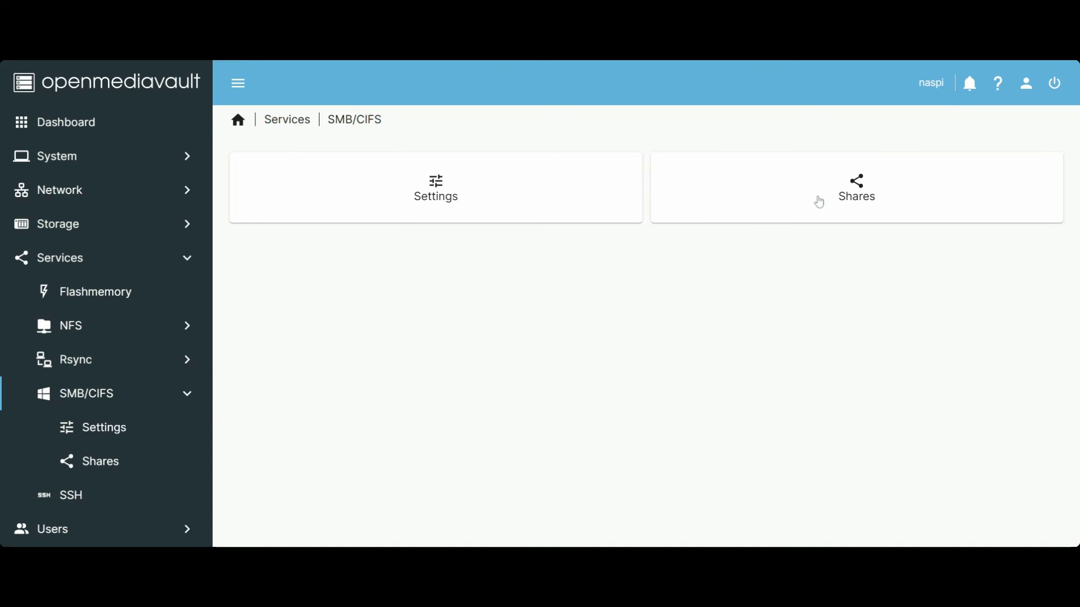
{"action": "left_click", "coordinate": [446, 217]}
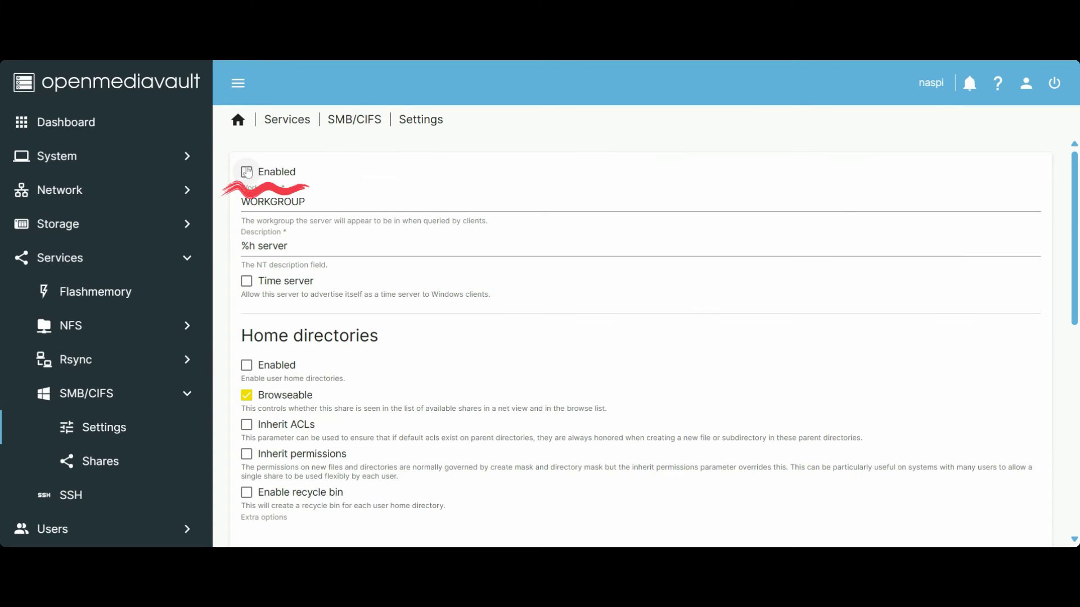
{"action": "scroll", "coordinate": [609, 365], "scroll_direction": "down", "scroll_amount": 10}
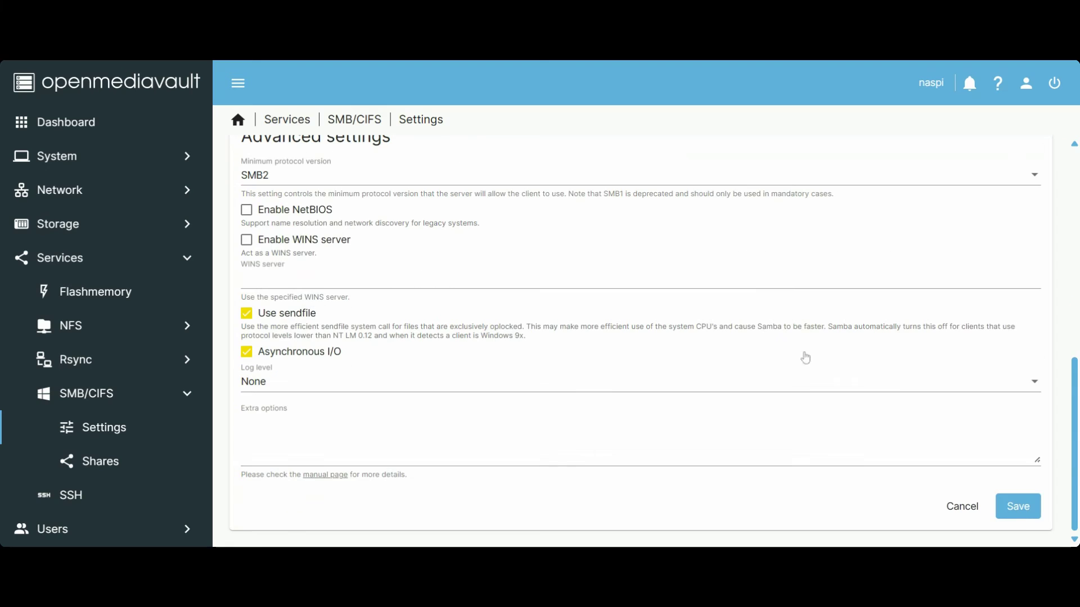
{"action": "left_click", "coordinate": [1025, 508]}
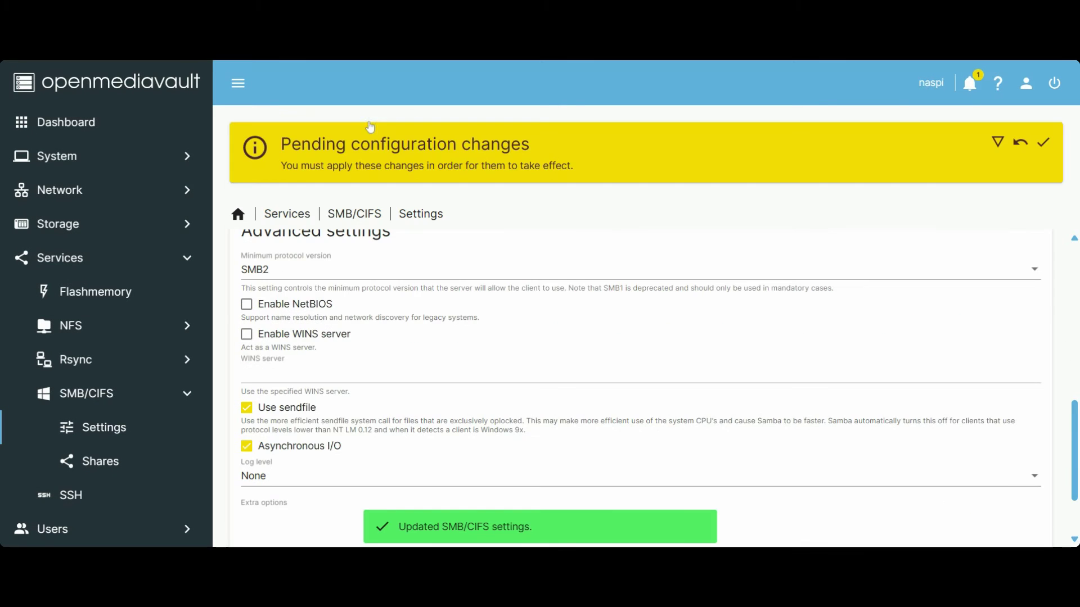
Step: Add an SMB share for the nas1 shared folder and save it
{"action": "left_click", "coordinate": [110, 467]}
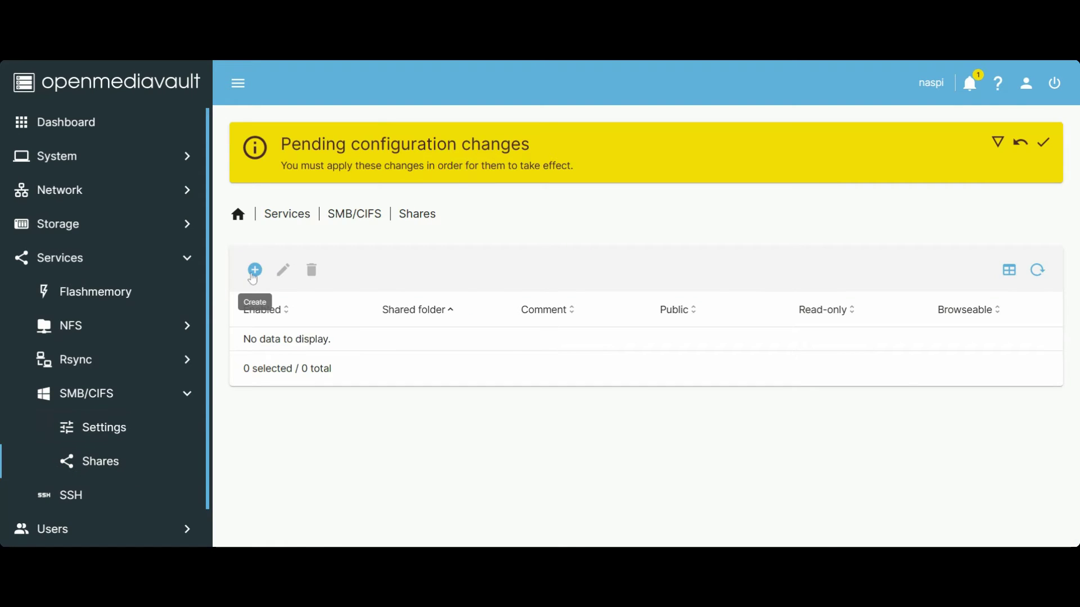
{"action": "left_click", "coordinate": [255, 270]}
{"action": "left_click", "coordinate": [314, 298]}
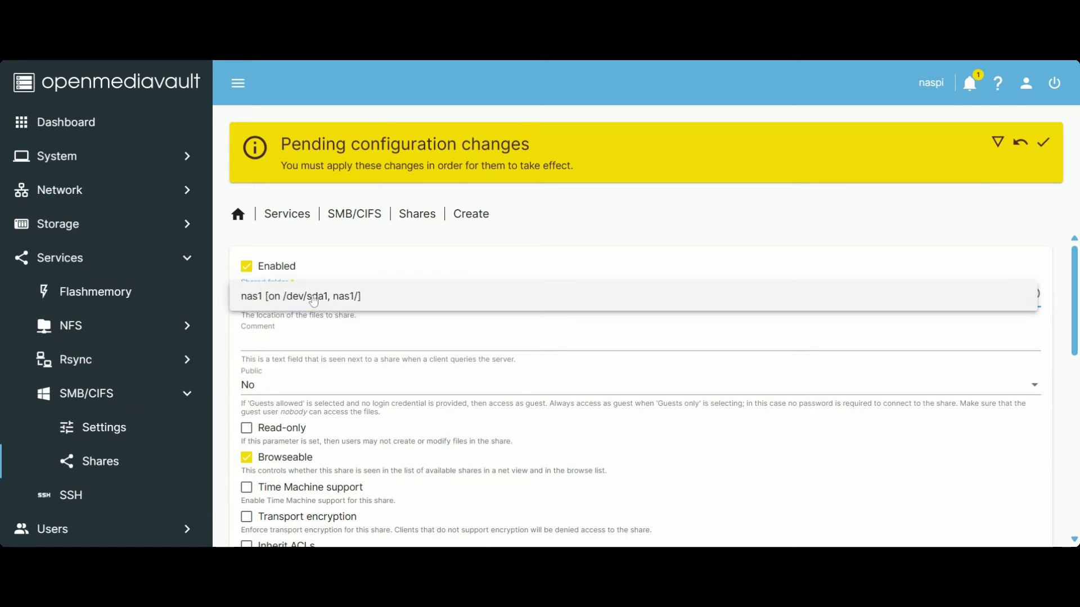
{"action": "left_click", "coordinate": [310, 298]}
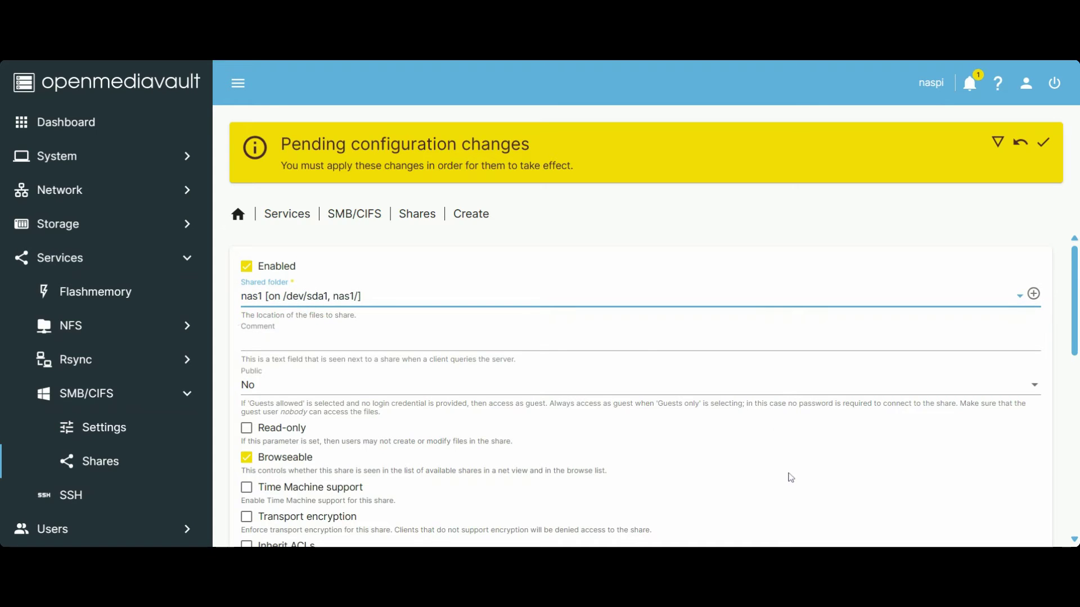
{"action": "scroll", "coordinate": [789, 476], "scroll_direction": "down", "scroll_amount": 10}
{"action": "scroll", "coordinate": [790, 477], "scroll_direction": "down", "scroll_amount": 1}
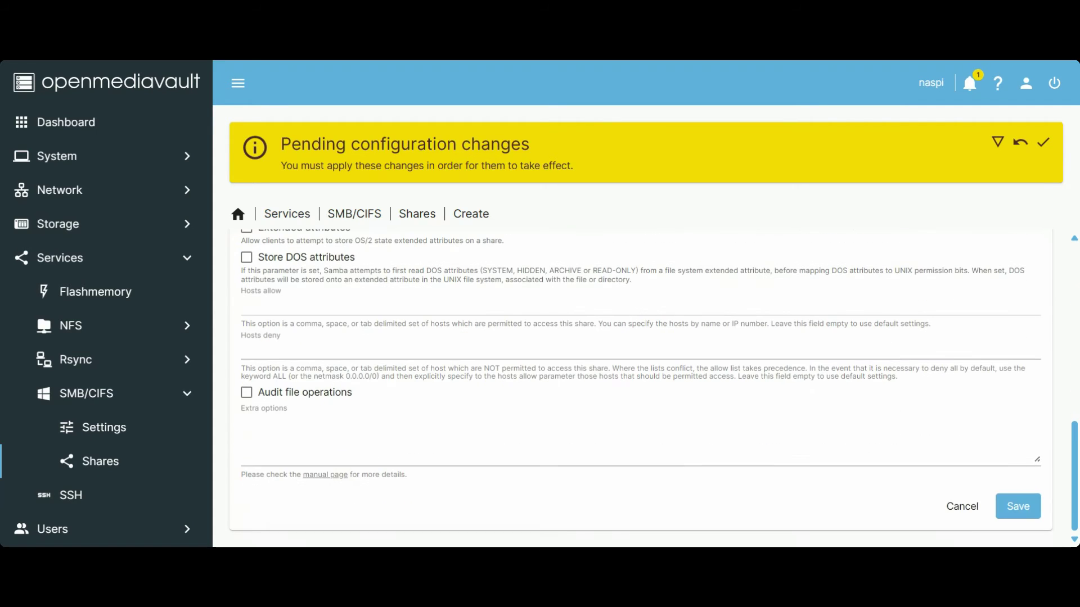
{"action": "left_click", "coordinate": [1018, 507]}
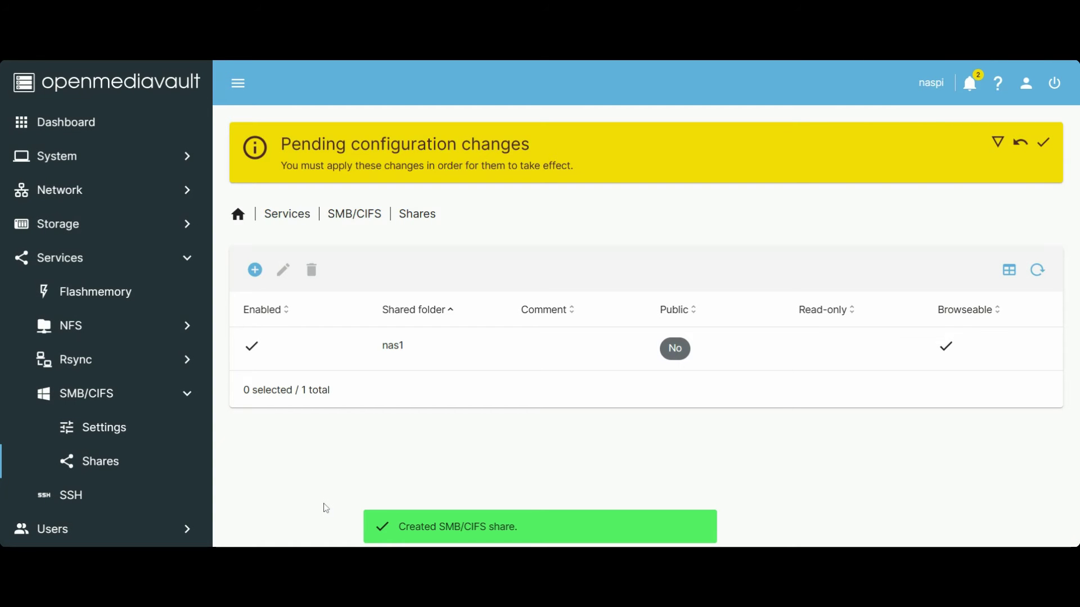
Step: Enable the NFS service and save its settings
{"action": "left_click", "coordinate": [146, 332]}
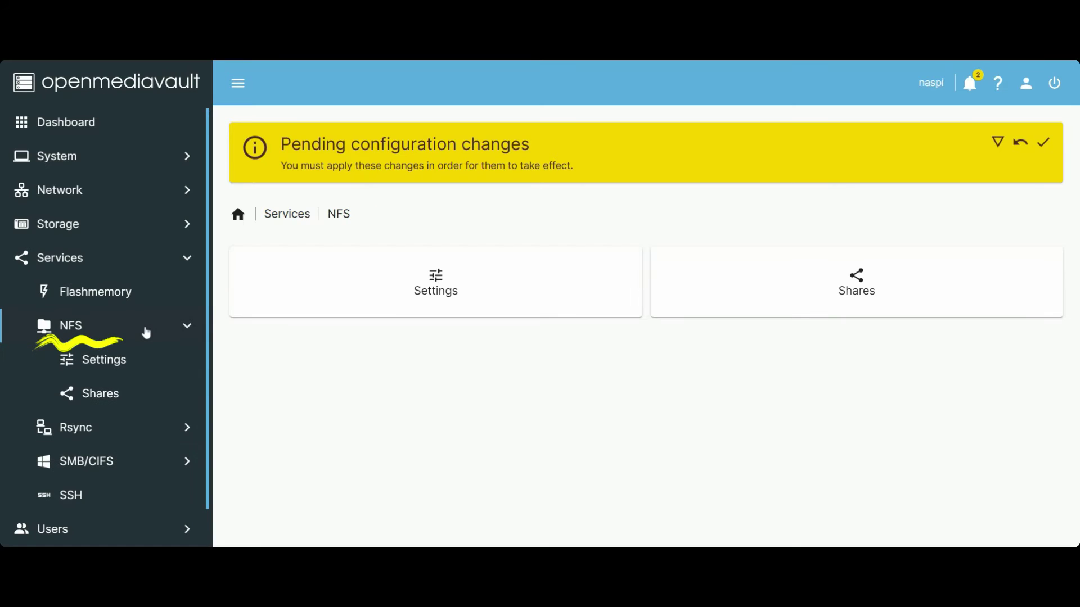
{"action": "left_click", "coordinate": [135, 365]}
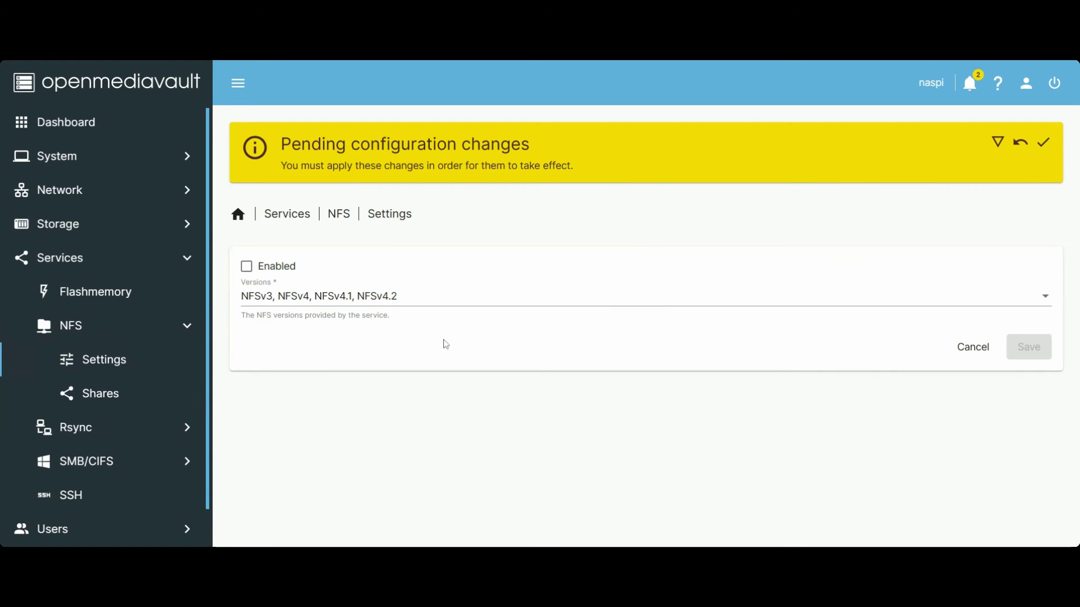
{"action": "left_click", "coordinate": [246, 266]}
{"action": "left_click", "coordinate": [1029, 347]}
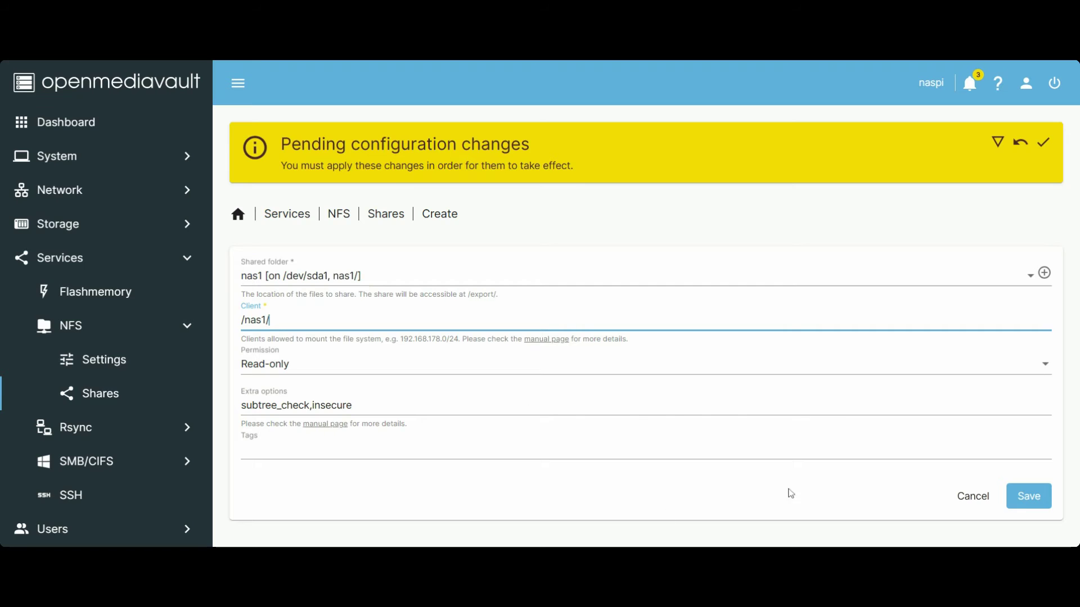
Step: Save the read-only nas1 NFS share for client /nas1/ and apply the pending configuration changes
{"action": "left_click", "coordinate": [1045, 506]}
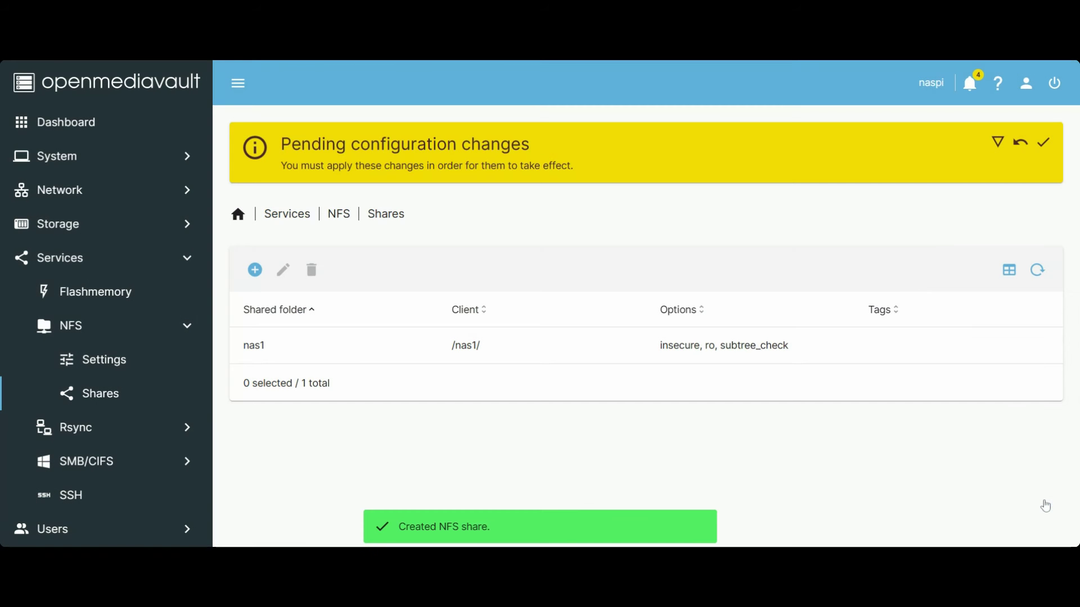
{"action": "left_click", "coordinate": [1043, 142]}
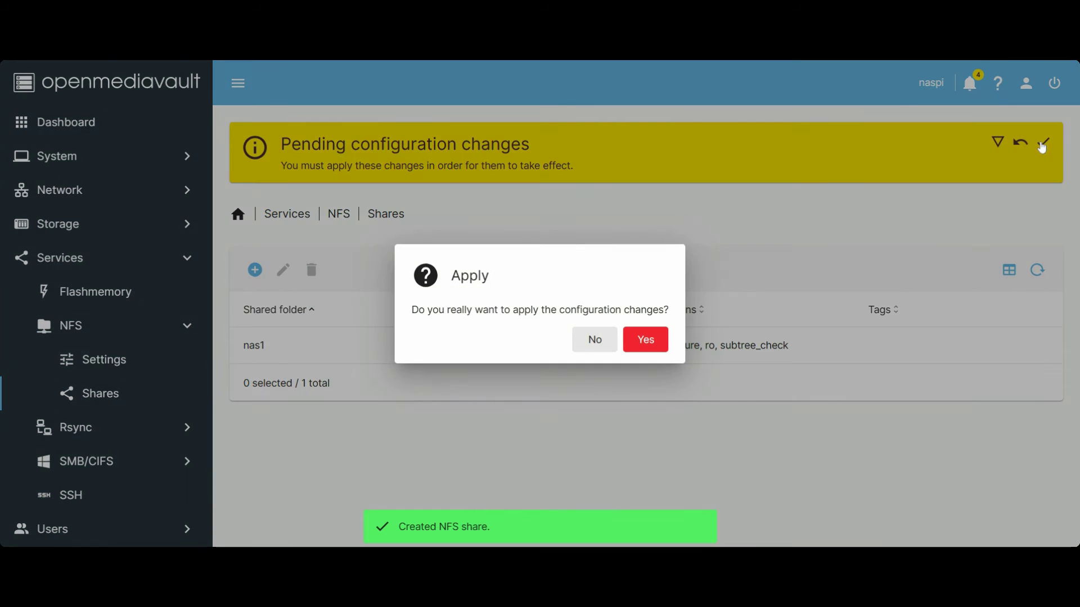
{"action": "left_click", "coordinate": [640, 344]}
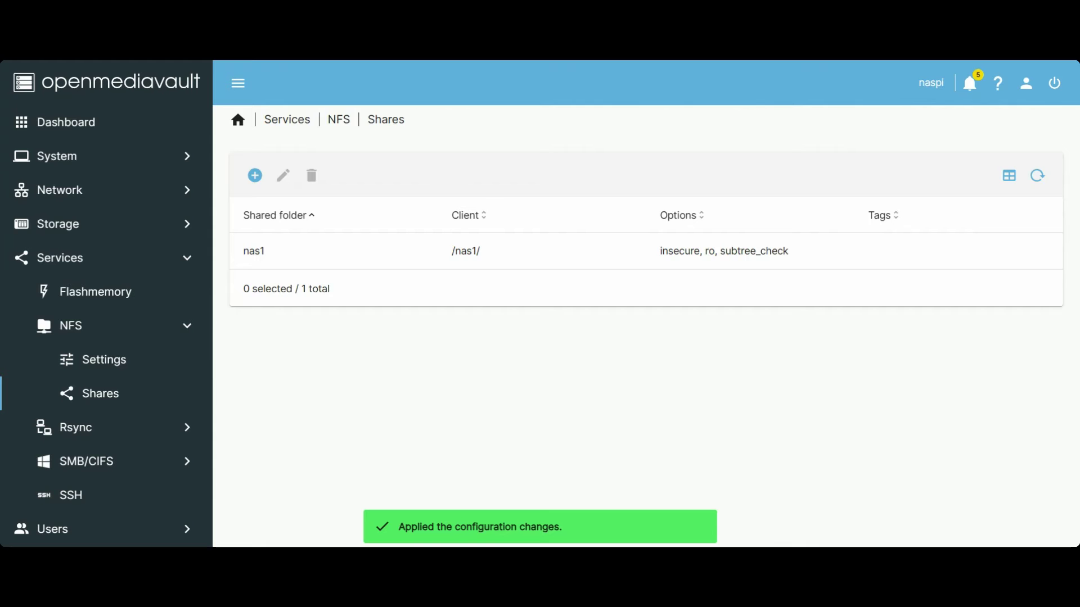
{"action": "scroll", "coordinate": [93, 293], "scroll_direction": "down", "scroll_amount": 1}
{"action": "left_click", "coordinate": [92, 294]}
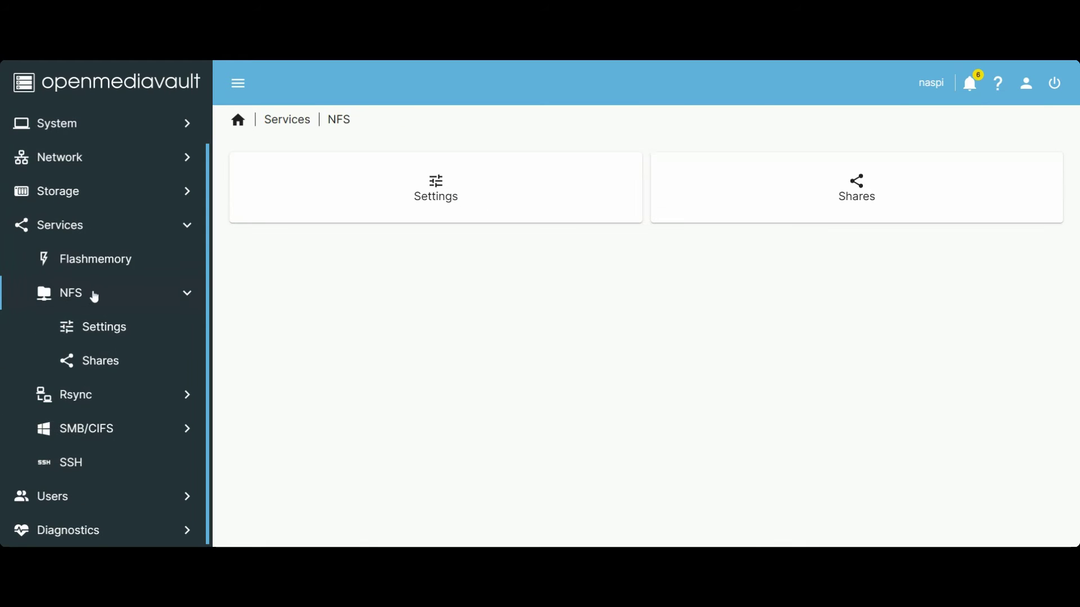
Step: Enable user home directories with nas1 as their location and save
{"action": "left_click", "coordinate": [96, 464]}
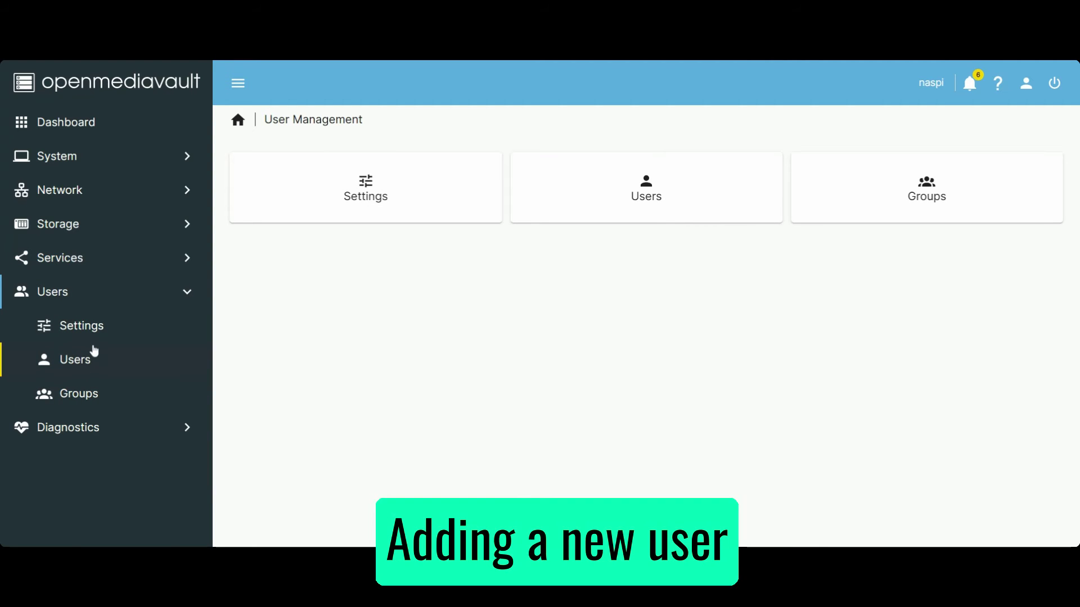
{"action": "left_click", "coordinate": [95, 336]}
{"action": "left_click", "coordinate": [247, 216]}
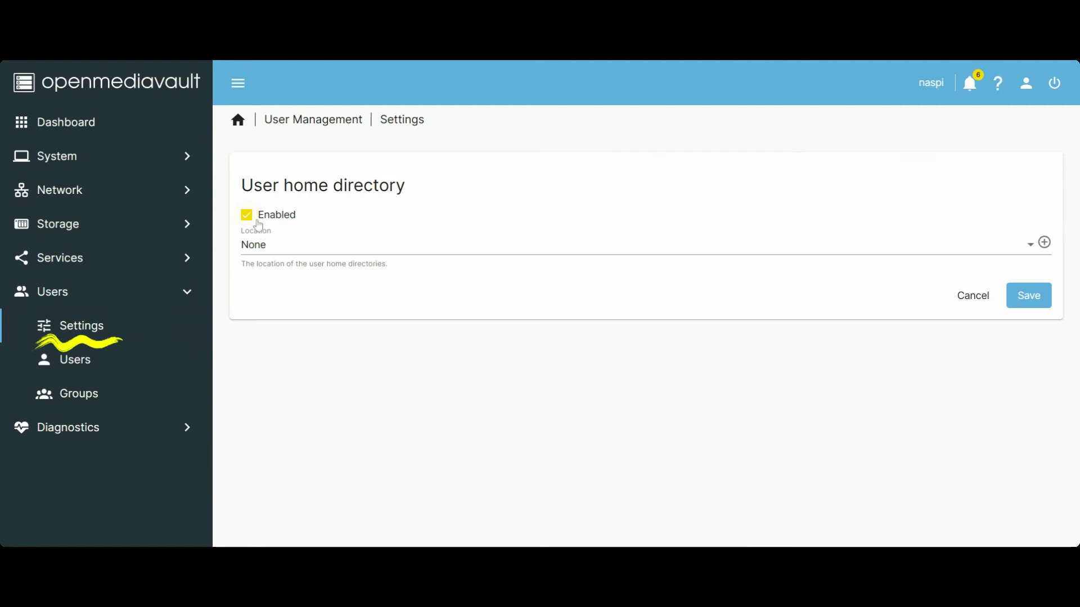
{"action": "left_click", "coordinate": [422, 251]}
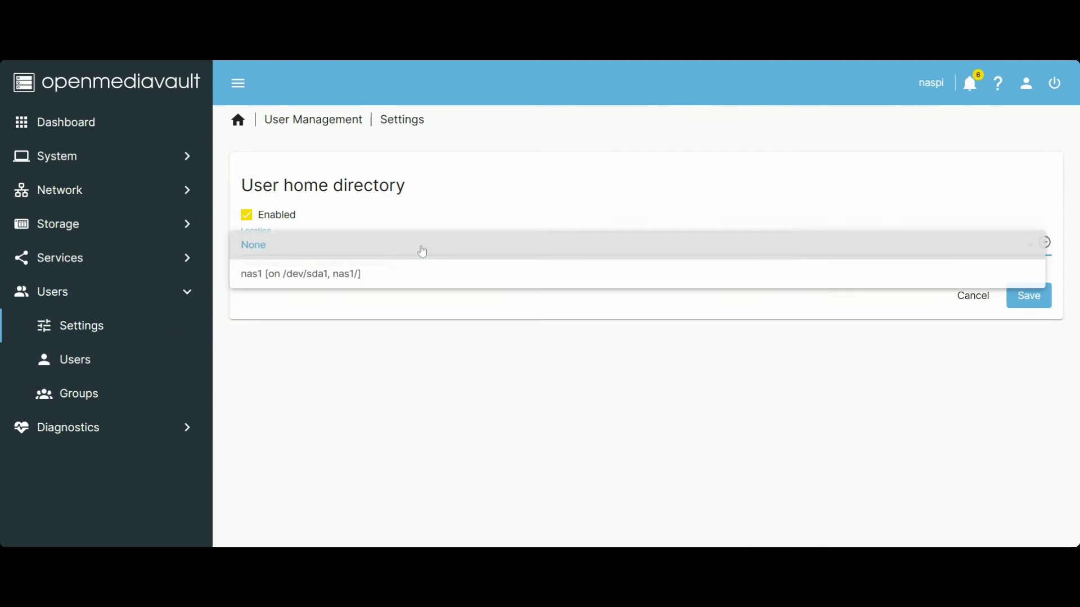
{"action": "left_click", "coordinate": [374, 286]}
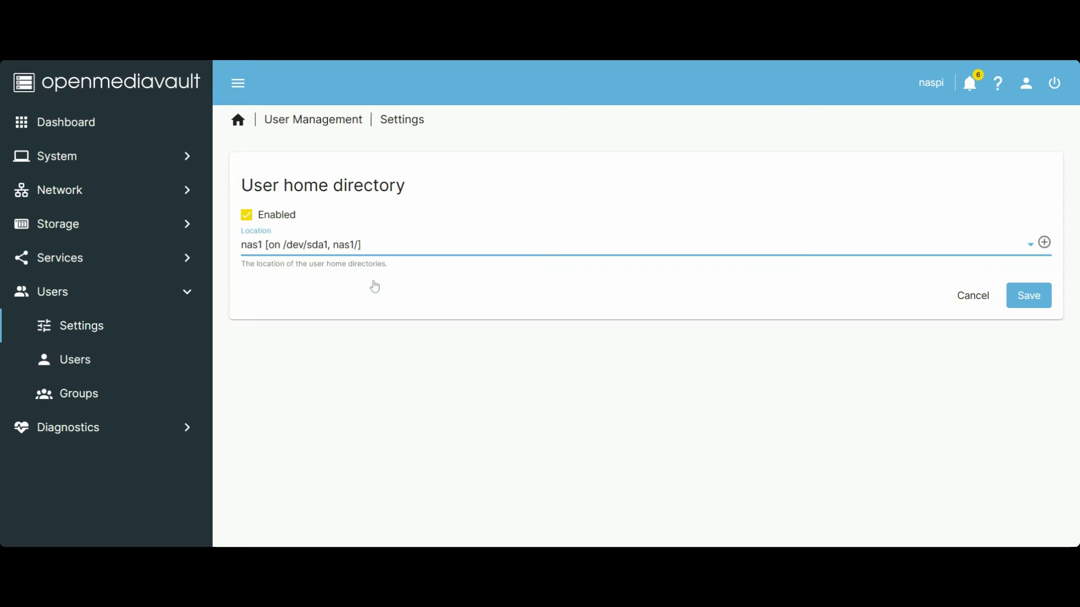
{"action": "left_click", "coordinate": [1031, 298]}
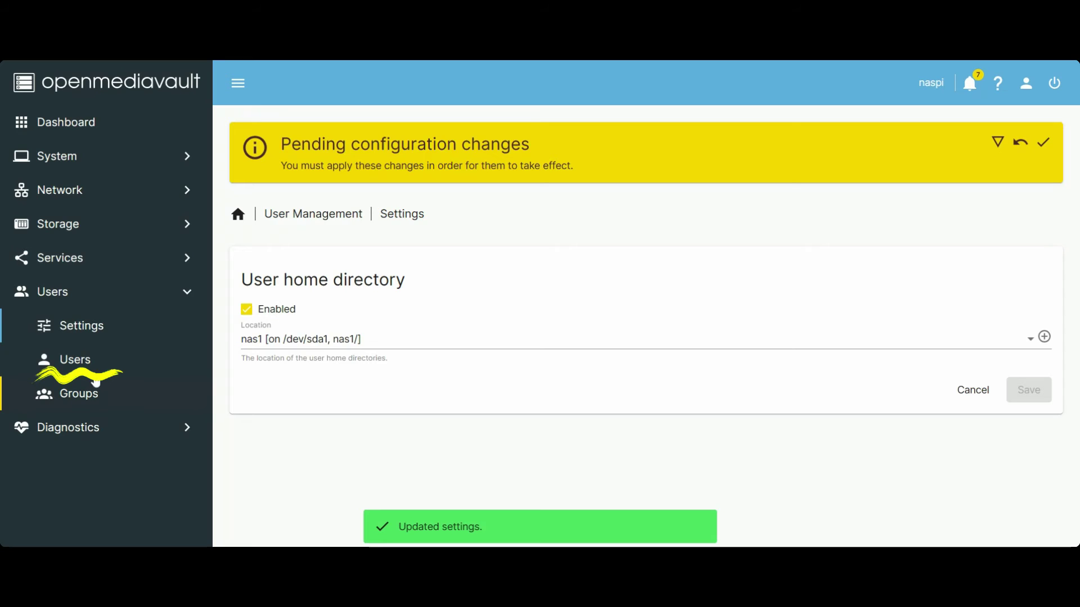
Step: Create user 'gadgets' with a password, save, and apply the configuration changes
{"action": "left_click", "coordinate": [96, 370]}
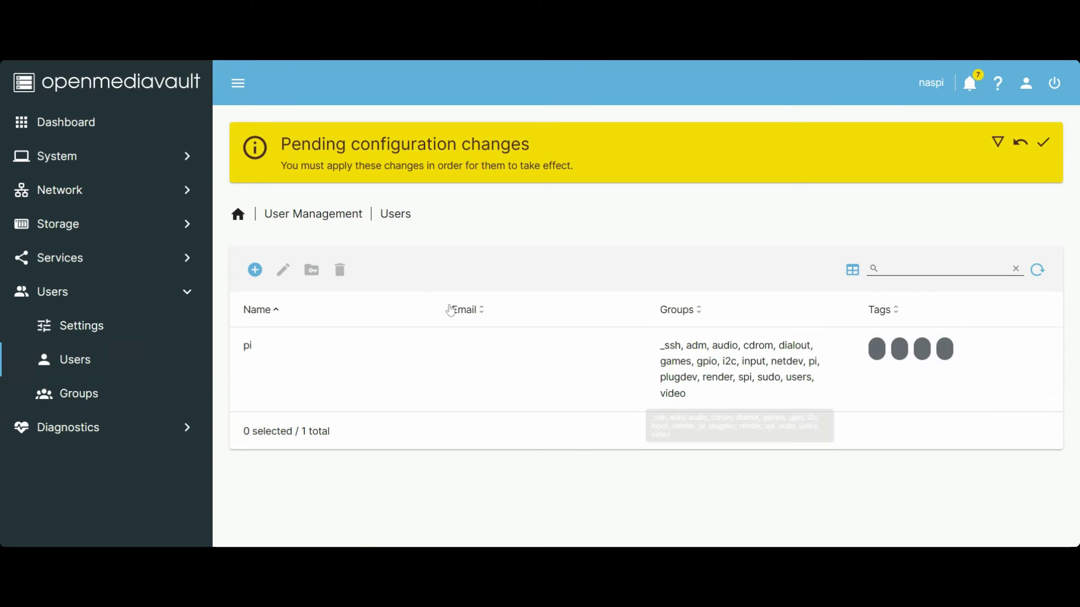
{"action": "left_click", "coordinate": [254, 270]}
{"action": "left_click", "coordinate": [275, 306]}
{"action": "type", "text": "gadgets"}
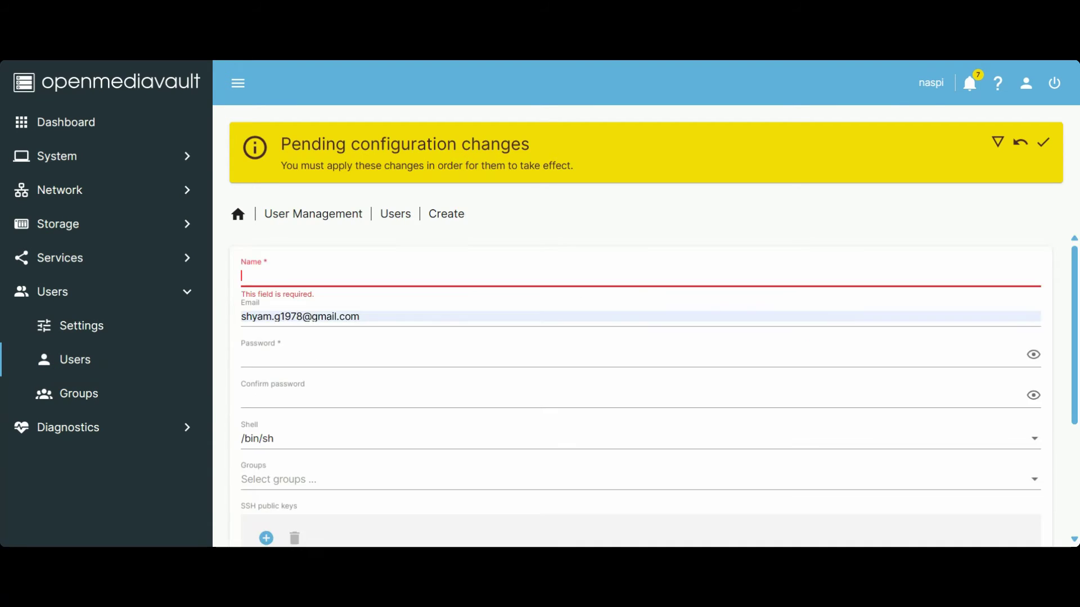
{"action": "scroll", "coordinate": [349, 265], "scroll_direction": "down", "scroll_amount": 1}
{"action": "key", "text": "Tab"}
{"action": "key", "text": "Tab"}
{"action": "type", "text": "•••••••••"}
{"action": "key", "text": "Tab"}
{"action": "type", "text": "••••••••"}
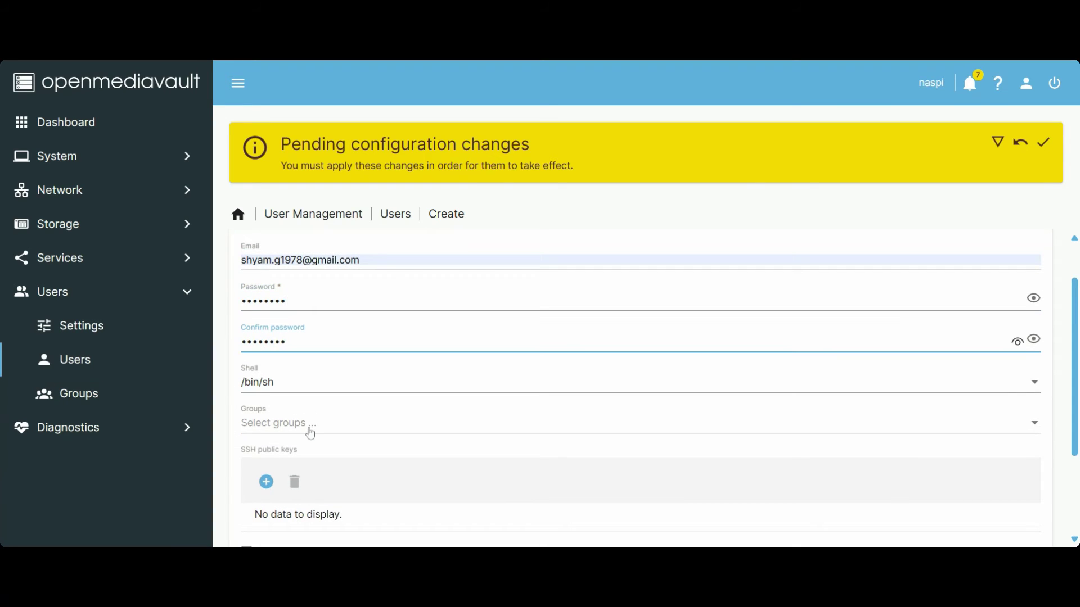
{"action": "scroll", "coordinate": [310, 433], "scroll_direction": "down", "scroll_amount": 3}
{"action": "left_click", "coordinate": [1017, 507]}
{"action": "left_click", "coordinate": [1043, 142]}
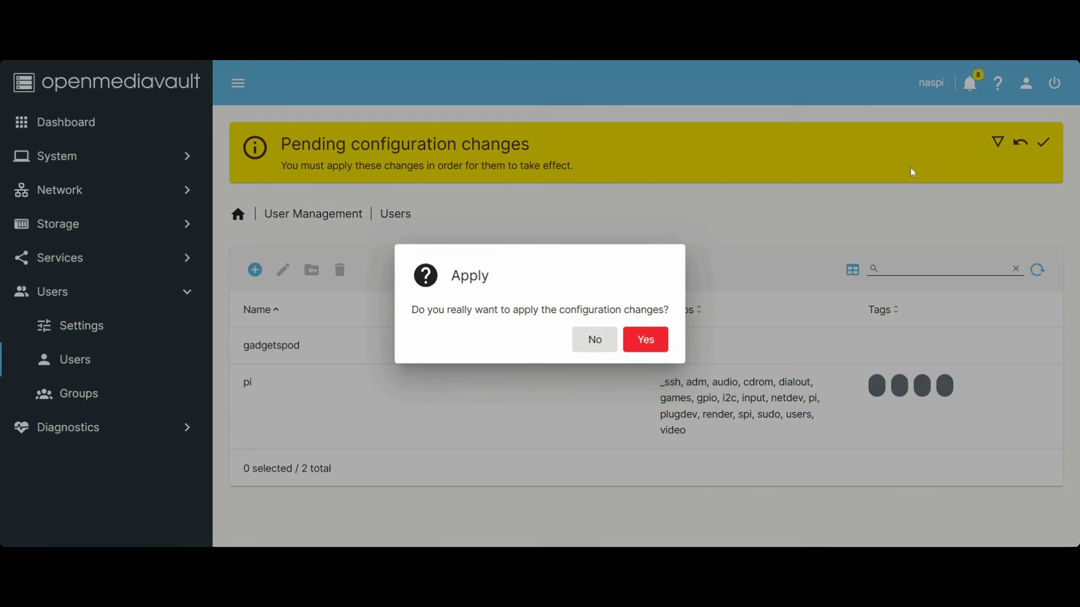
{"action": "left_click", "coordinate": [645, 340]}
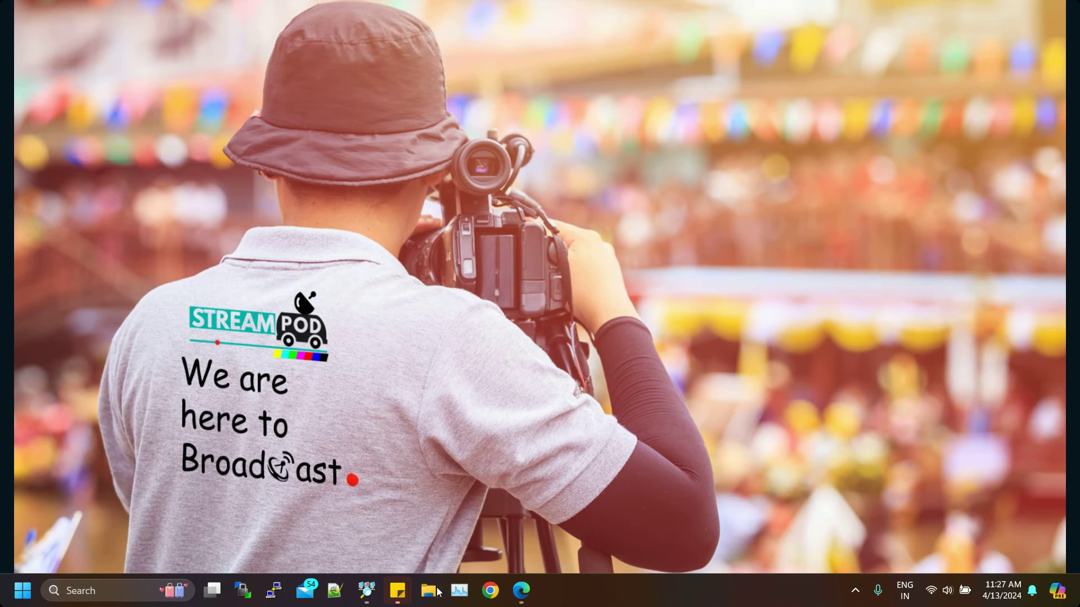
Step: Open File Explorer showing This PC's drives and network locations
{"action": "left_click", "coordinate": [438, 591]}
{"action": "left_click", "coordinate": [99, 400]}
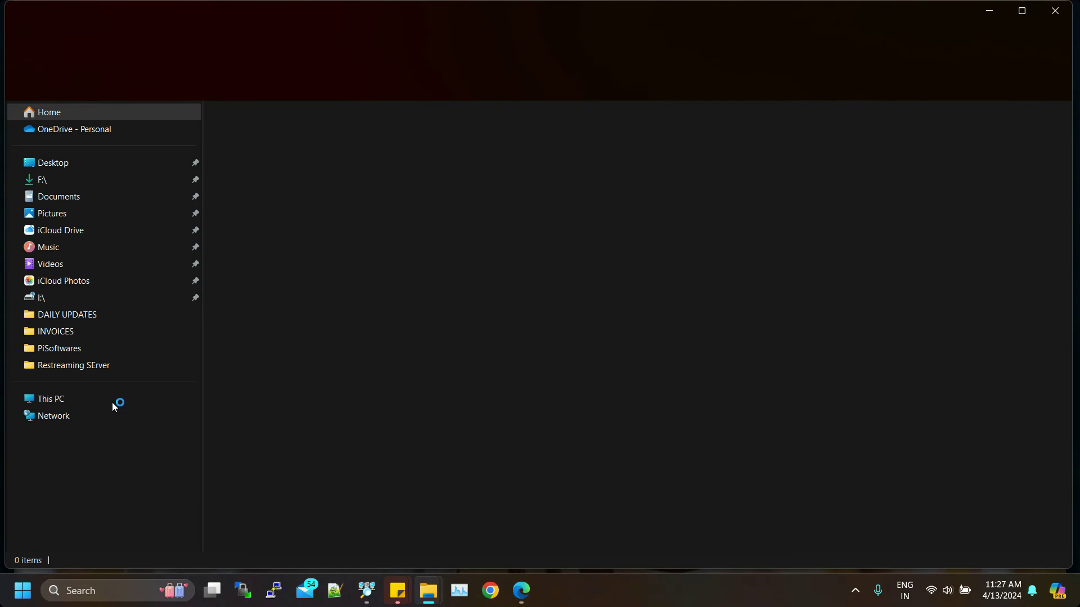
{"action": "left_click", "coordinate": [113, 403]}
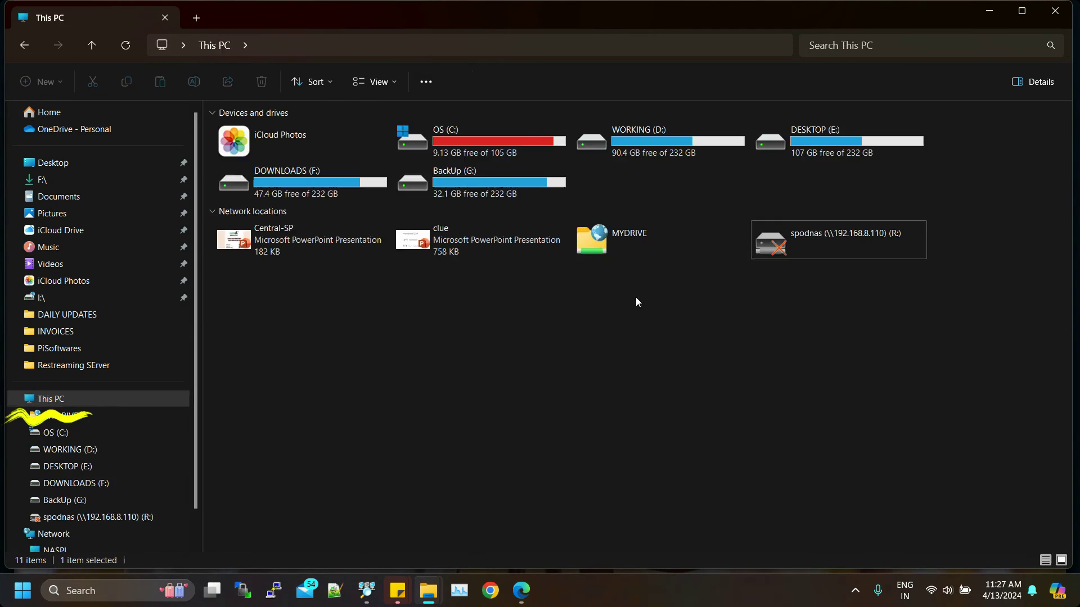
Step: Add network location \\192.168.8.101\nas1, keeping the suggested name
{"action": "right_click", "coordinate": [355, 335]}
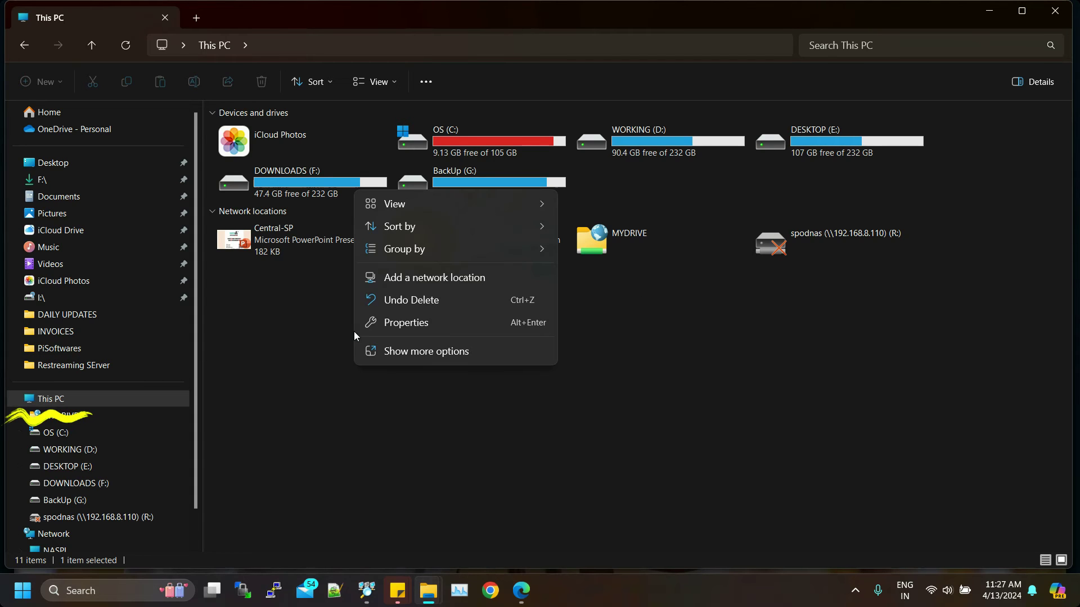
{"action": "left_click", "coordinate": [463, 278]}
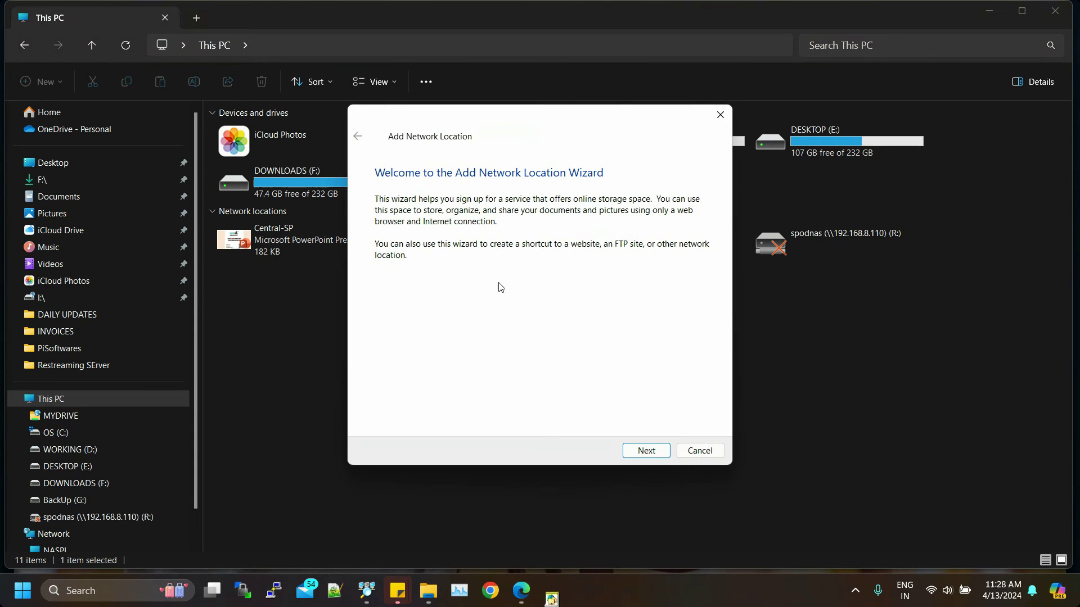
{"action": "left_click", "coordinate": [646, 453]}
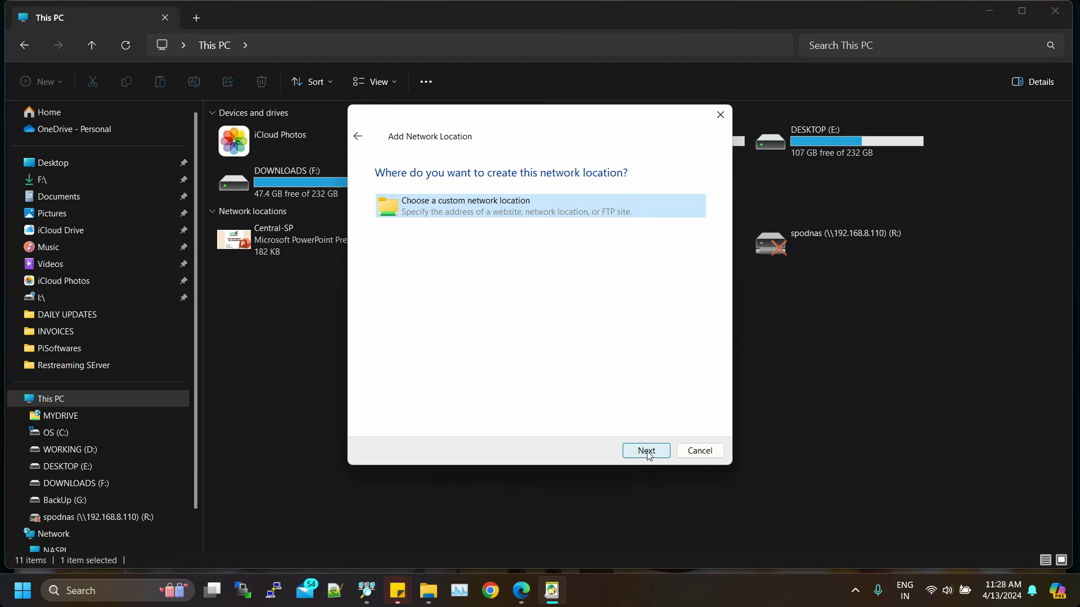
{"action": "left_click", "coordinate": [646, 453]}
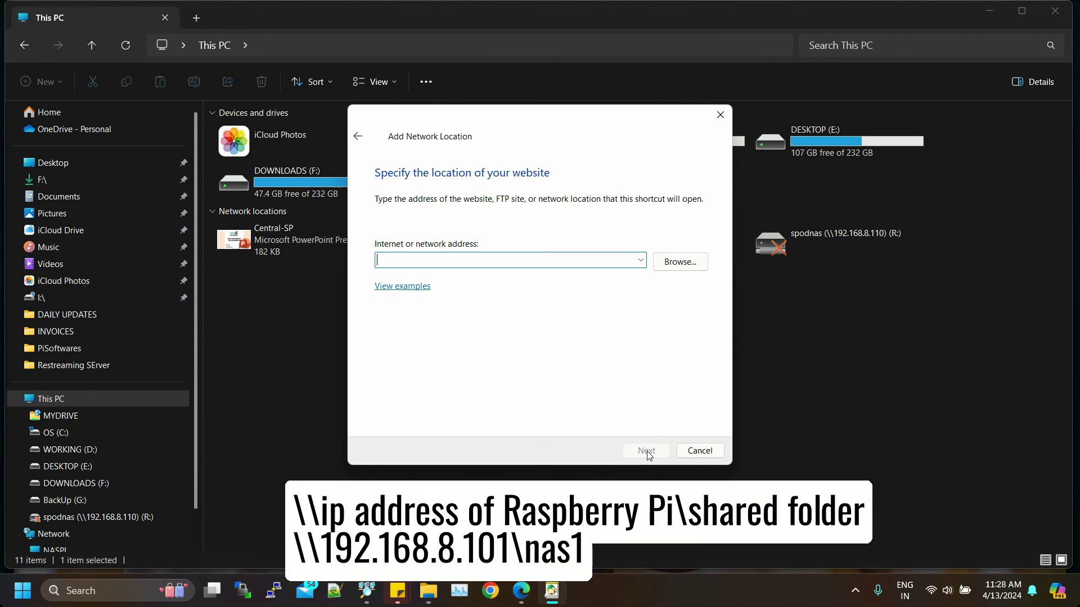
{"action": "type", "text": "\\\\192.168.8.10"}
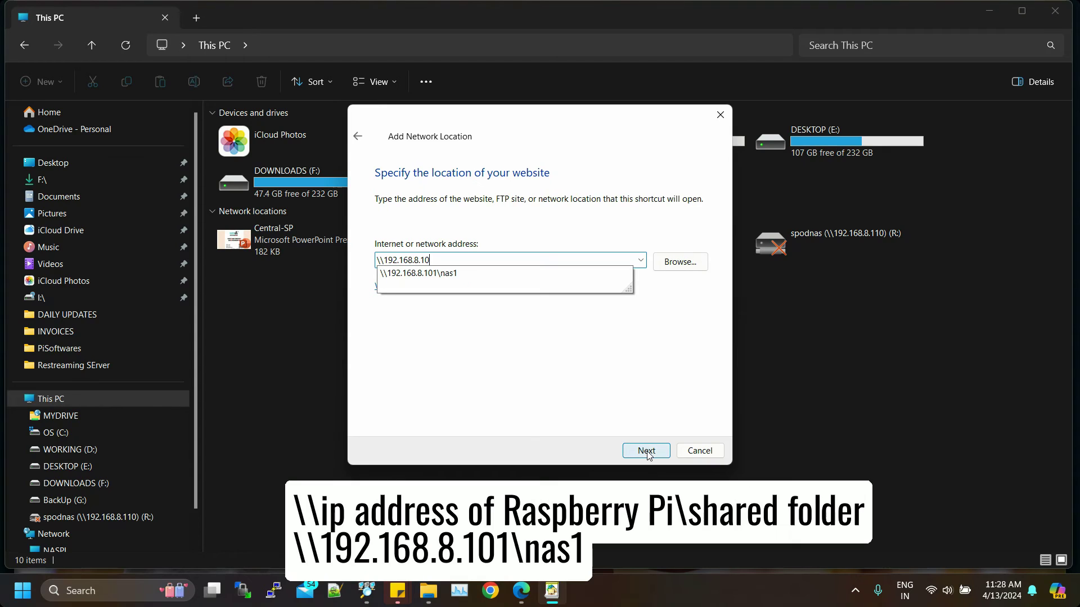
{"action": "type", "text": "1\\nas1"}
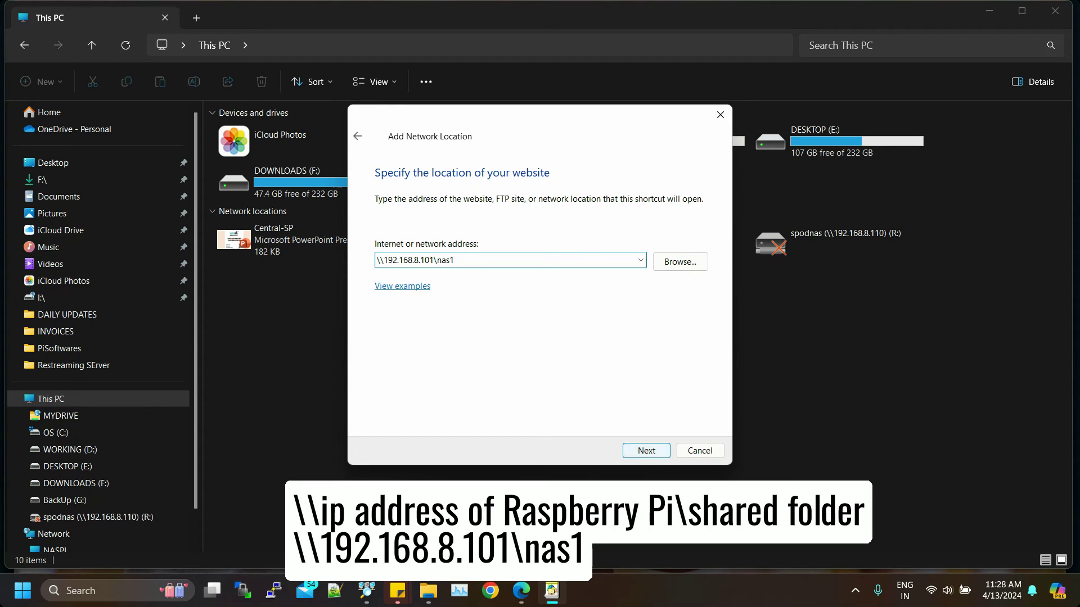
{"action": "left_click", "coordinate": [646, 450]}
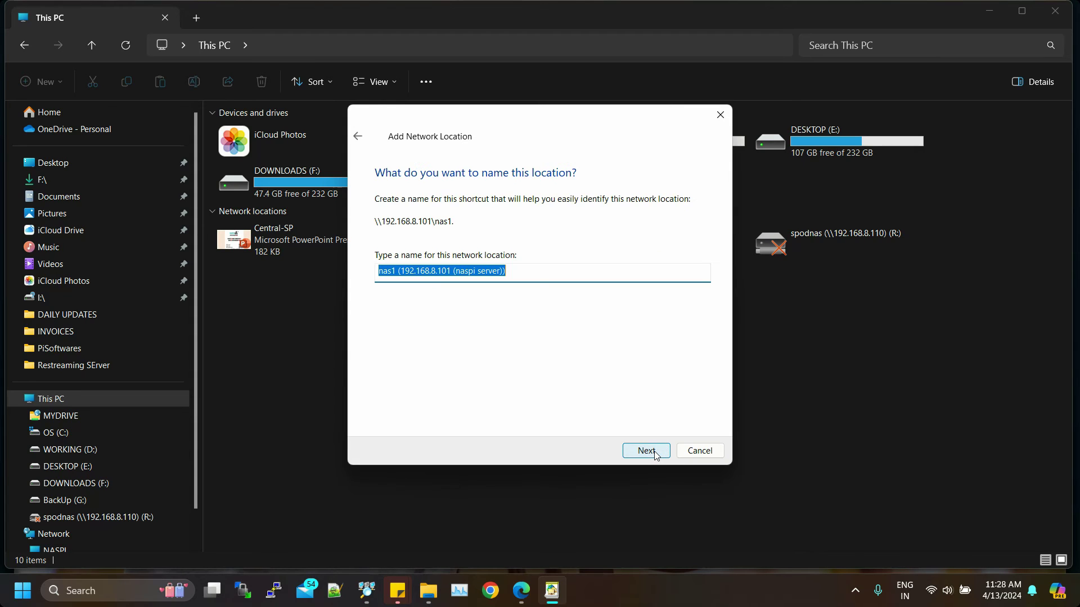
{"action": "left_click", "coordinate": [654, 454]}
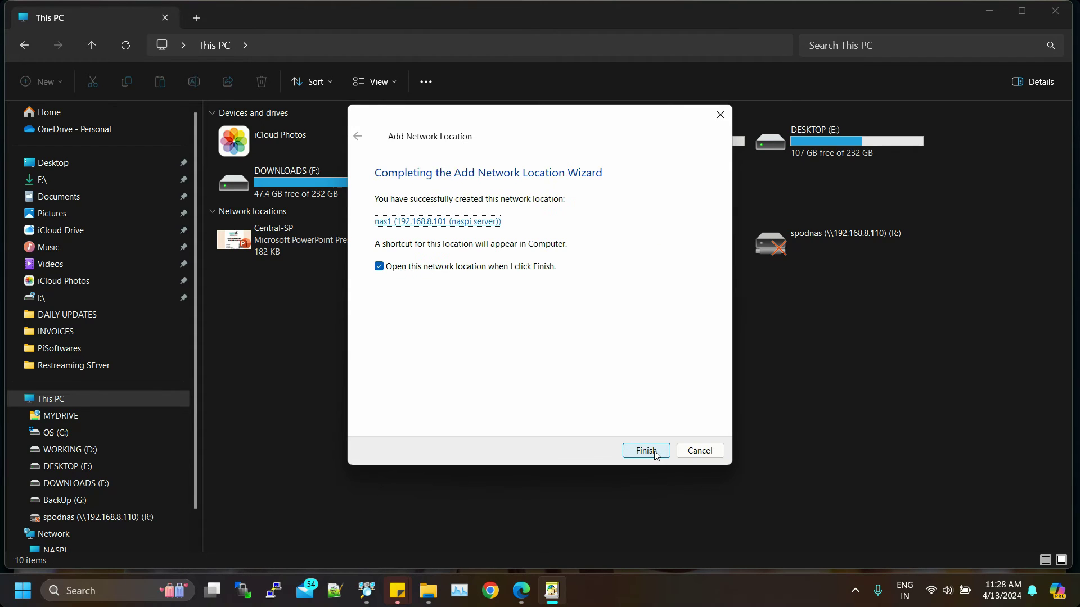
Step: Finish the wizard and open the nas1 shared folder on NASPI
{"action": "left_click", "coordinate": [654, 453]}
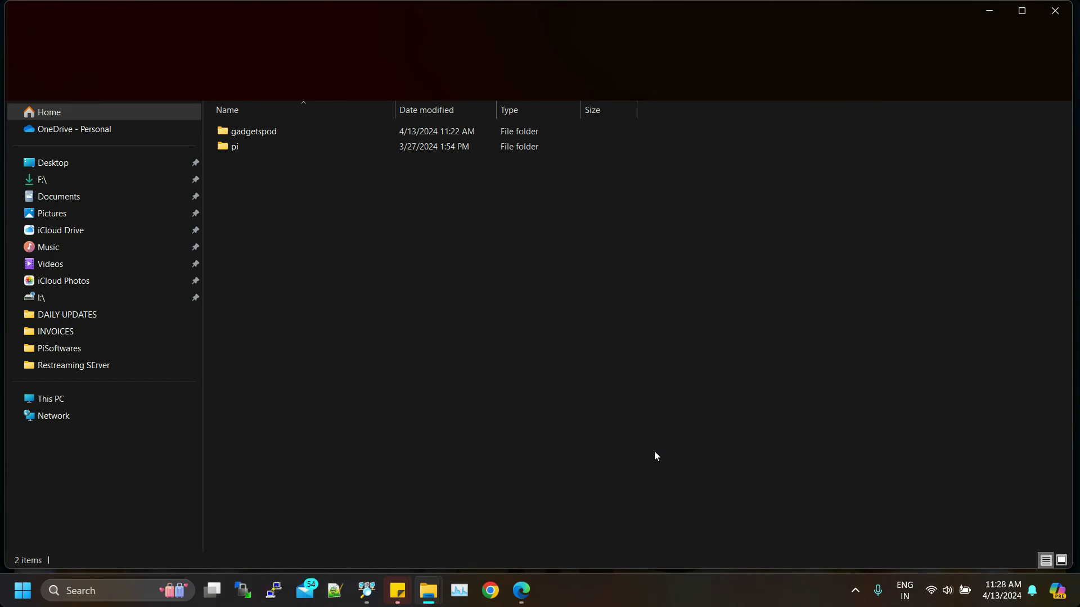
{"action": "scroll", "coordinate": [167, 444], "scroll_direction": "down", "scroll_amount": 2}
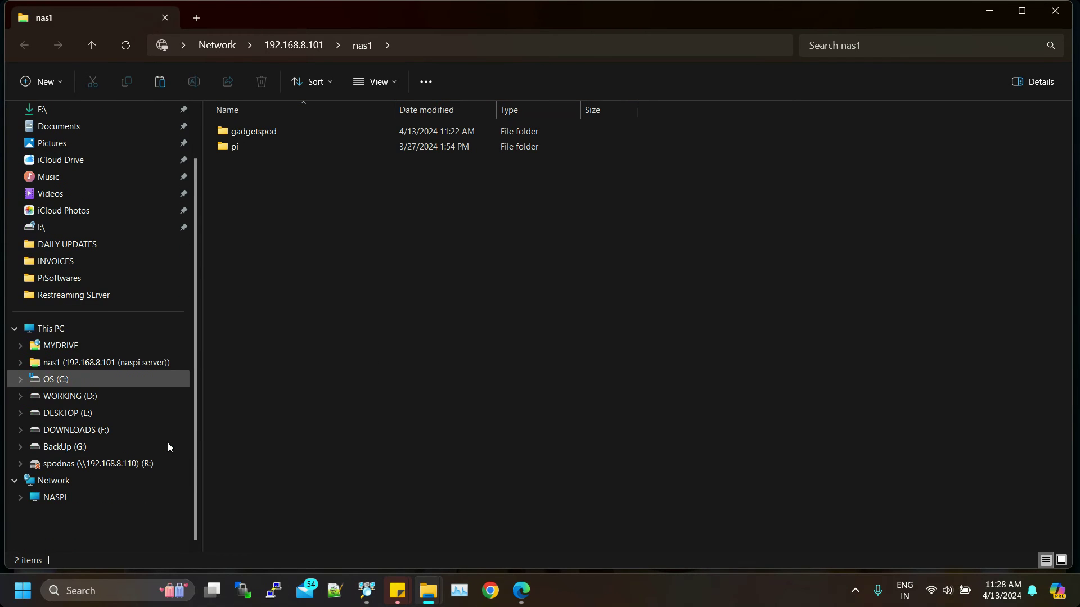
{"action": "left_click", "coordinate": [64, 500]}
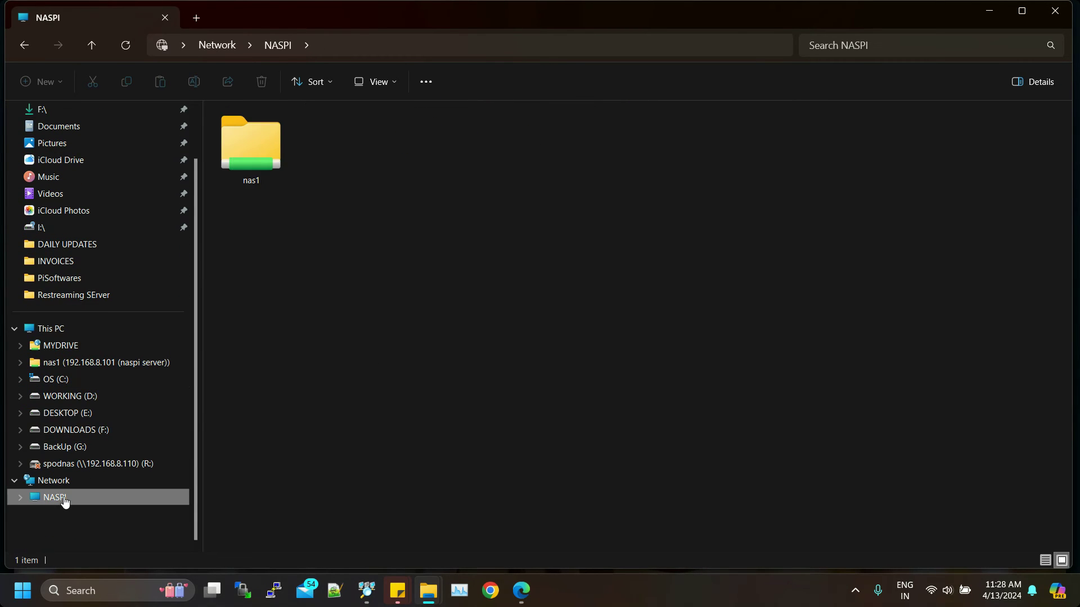
{"action": "double_click", "coordinate": [259, 161]}
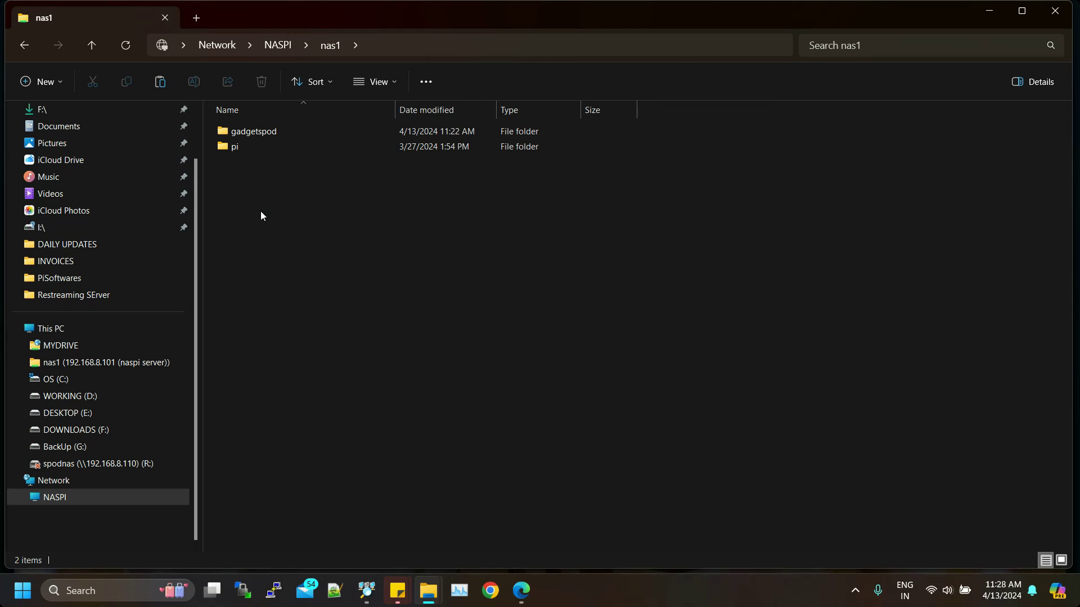
Step: Copy the maxresdefault image from the DOWNLOADS (F:) drive
{"action": "mouse_move", "coordinate": [431, 589]}
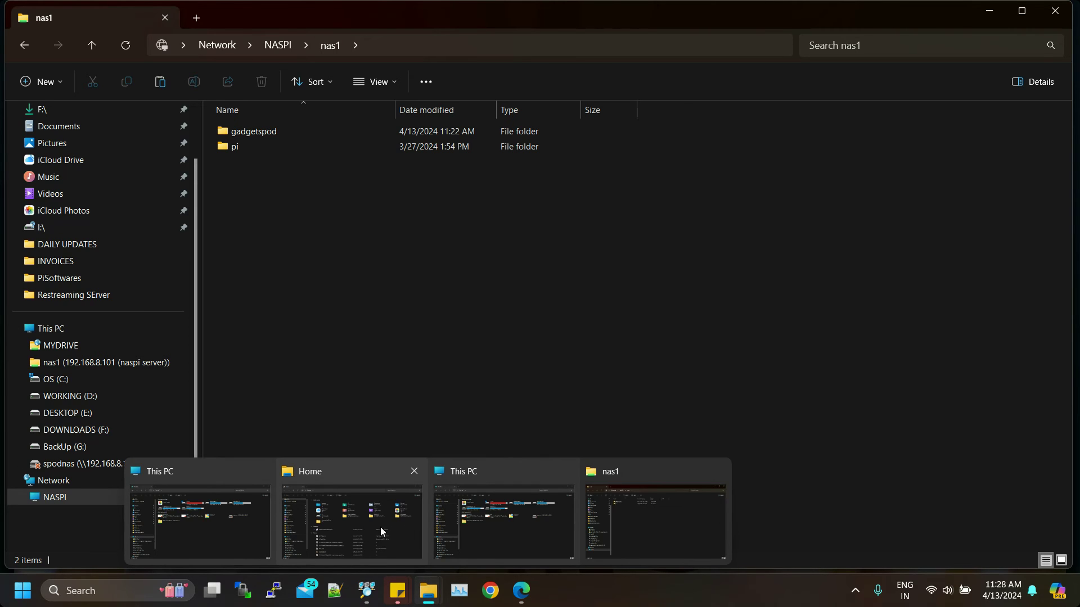
{"action": "left_click", "coordinate": [494, 517]}
{"action": "left_click", "coordinate": [359, 175]}
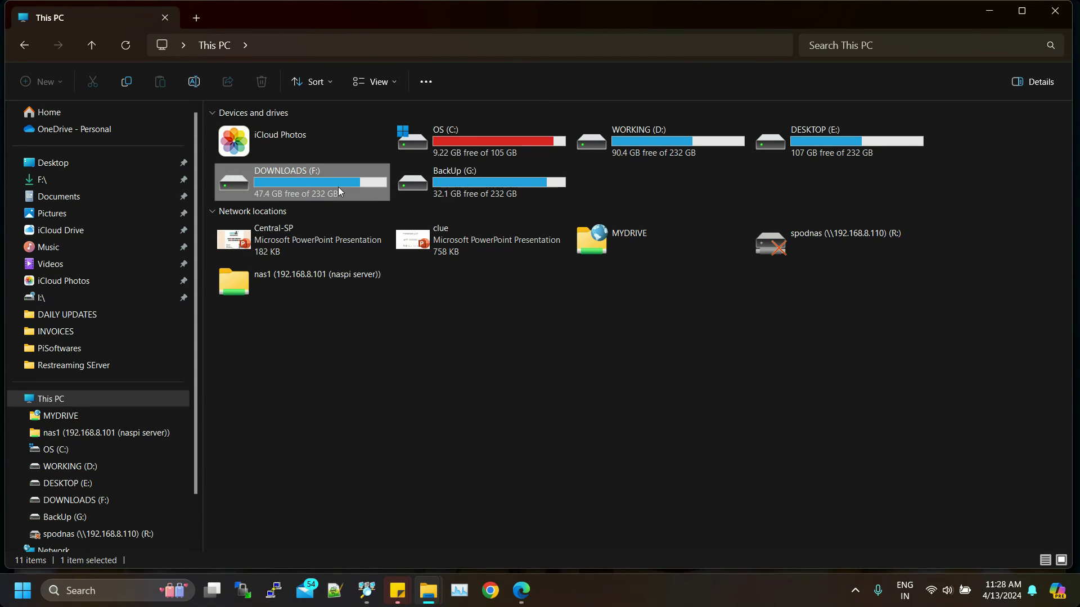
{"action": "double_click", "coordinate": [339, 187]}
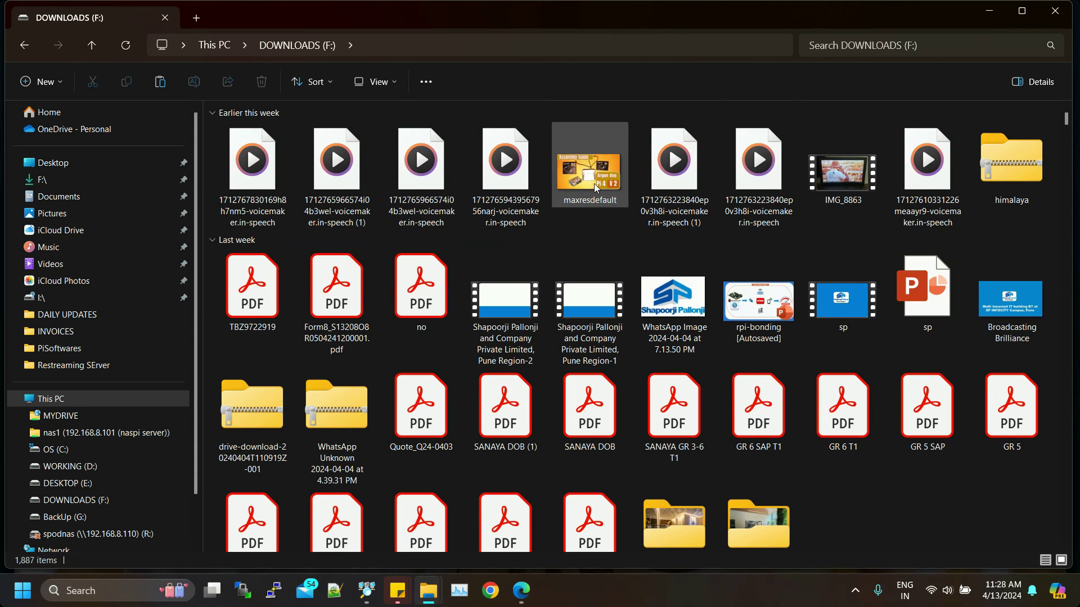
{"action": "left_click", "coordinate": [593, 185]}
{"action": "key", "text": "alt+Tab"}
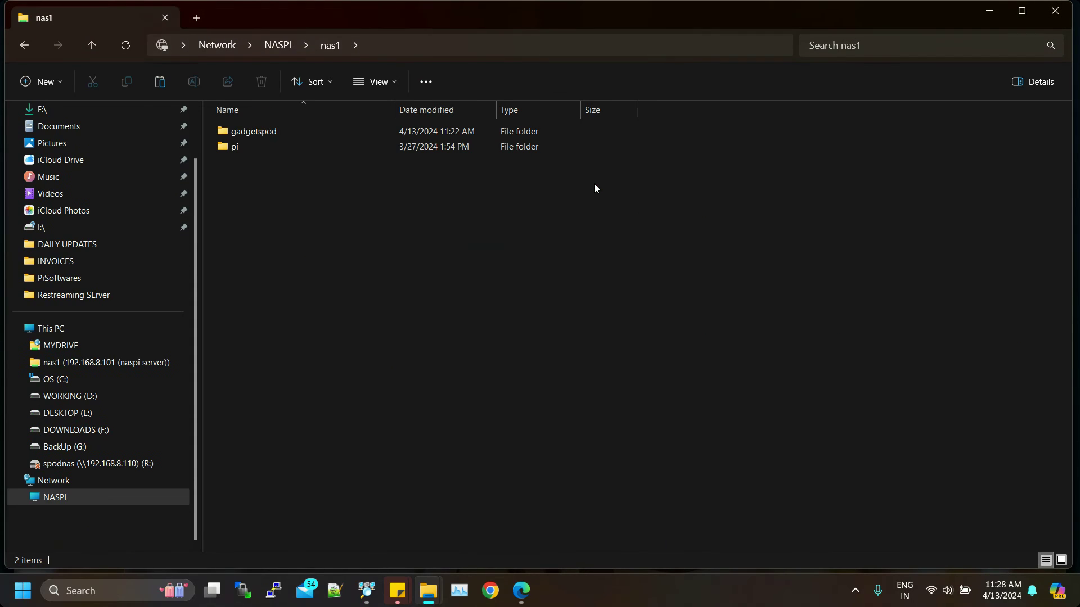
Step: Paste maxresdefault.jpg into nas1 and open the copy to view it
{"action": "right_click", "coordinate": [387, 245]}
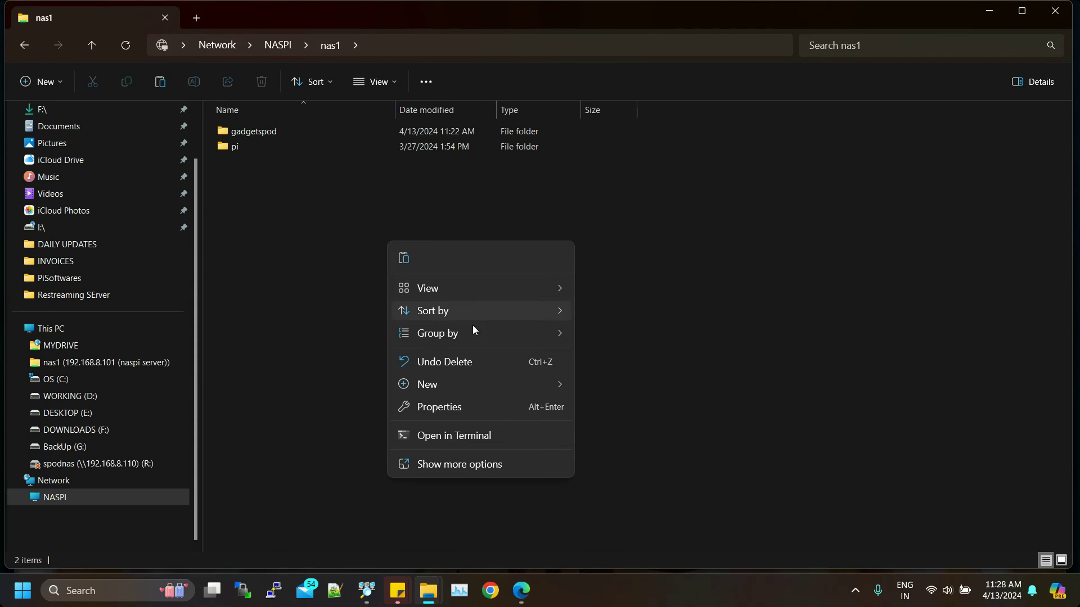
{"action": "left_click", "coordinate": [405, 259]}
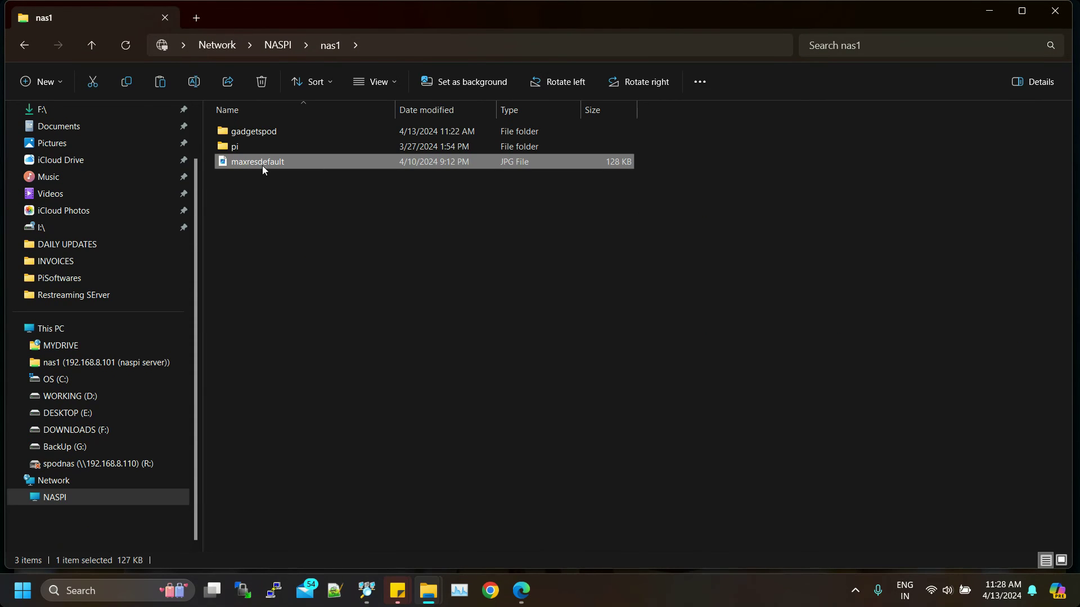
{"action": "double_click", "coordinate": [262, 165]}
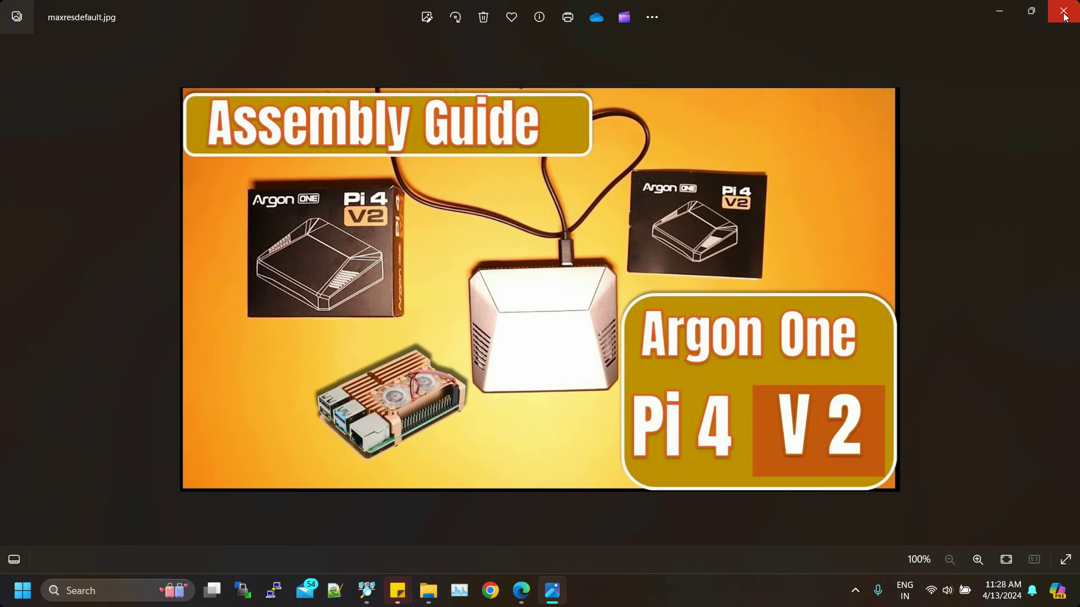